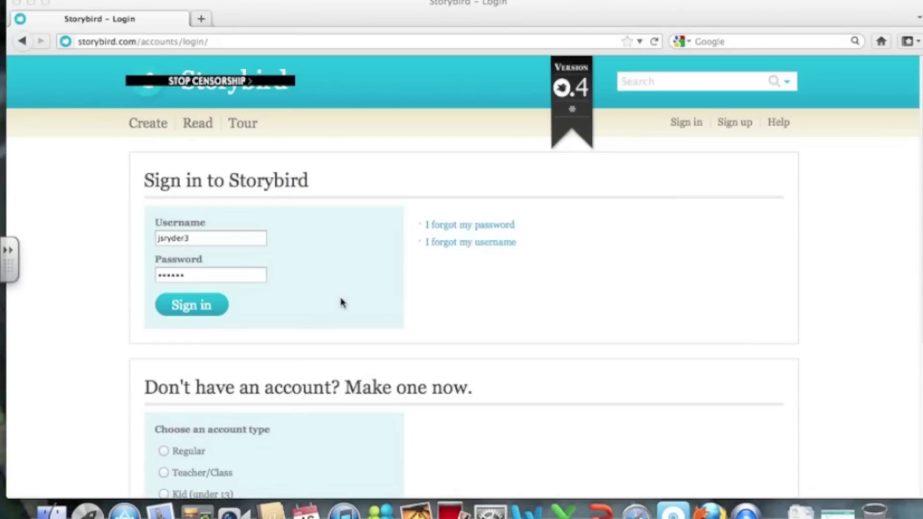
# - Sign in to Storybird with the filled-in student credentials and decline for now the browser's offer to remember the password
pyautogui.click(318, 254)
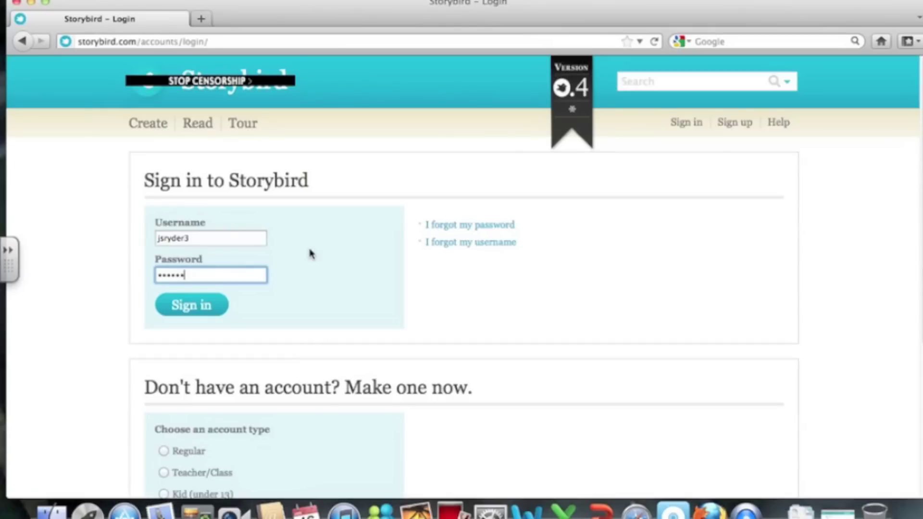
pyautogui.click(201, 306)
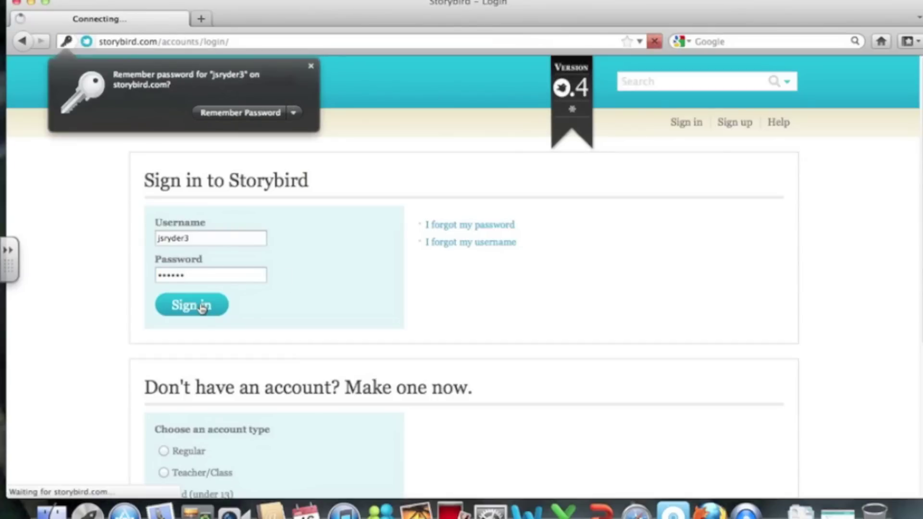
pyautogui.click(294, 113)
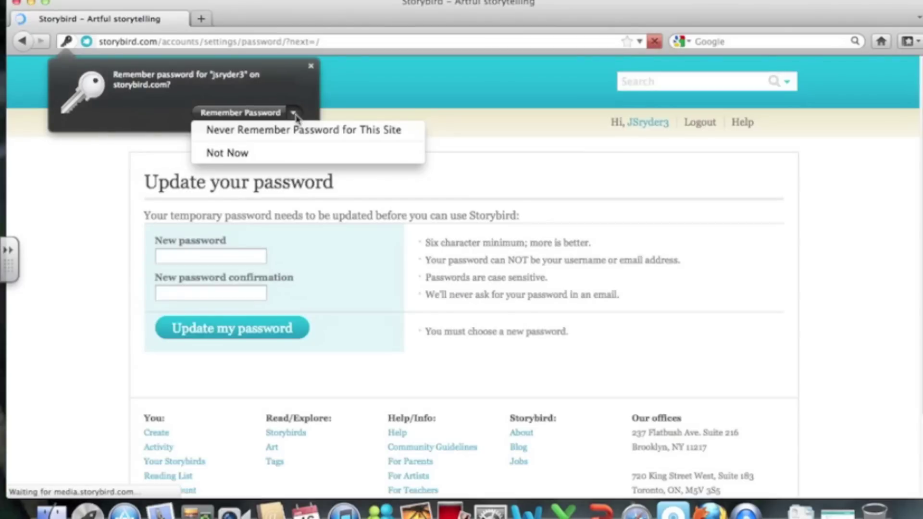
pyautogui.click(278, 153)
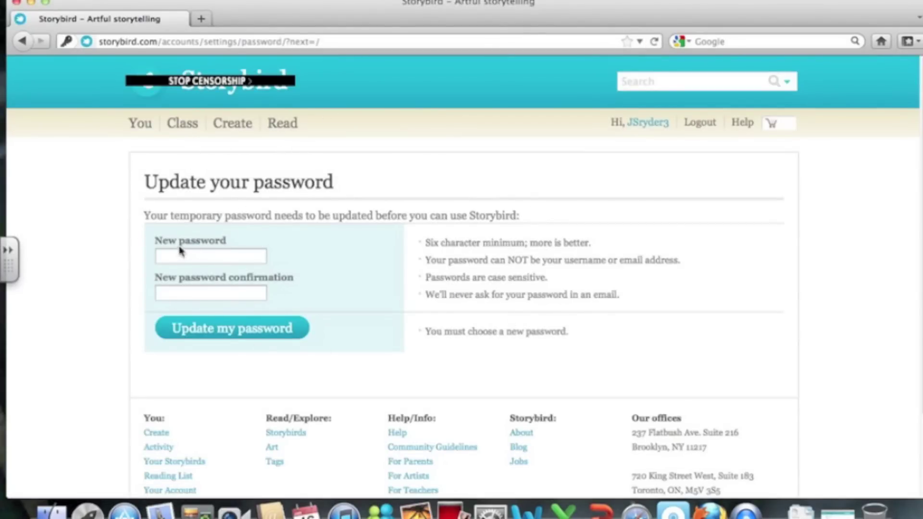
# - Replace the temporary password by entering and confirming a new password, and set the browser to never remember passwords for this site
pyautogui.click(208, 255)
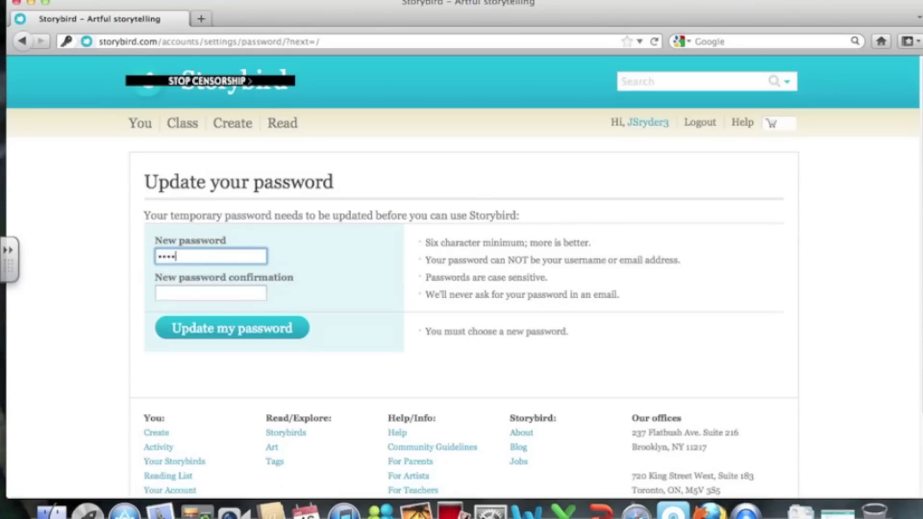
pyautogui.write('•')
pyautogui.press('Tab')
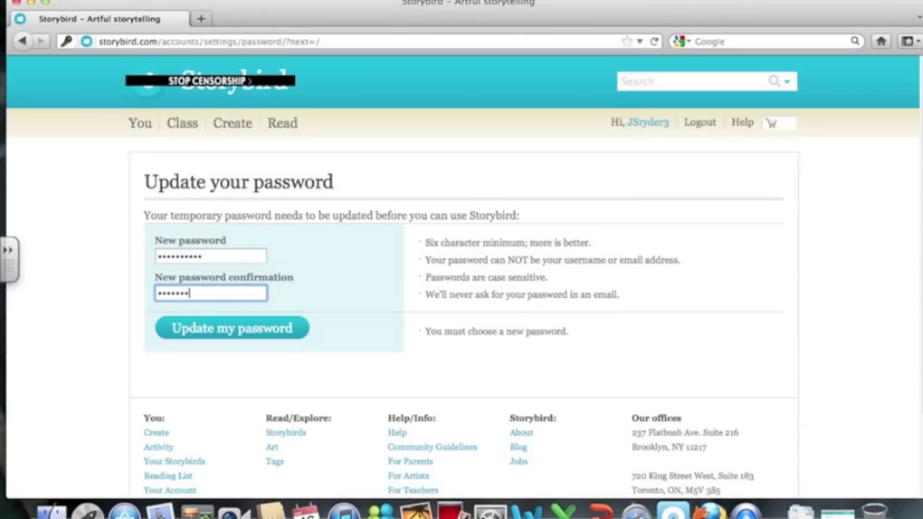
pyautogui.click(189, 329)
pyautogui.click(254, 109)
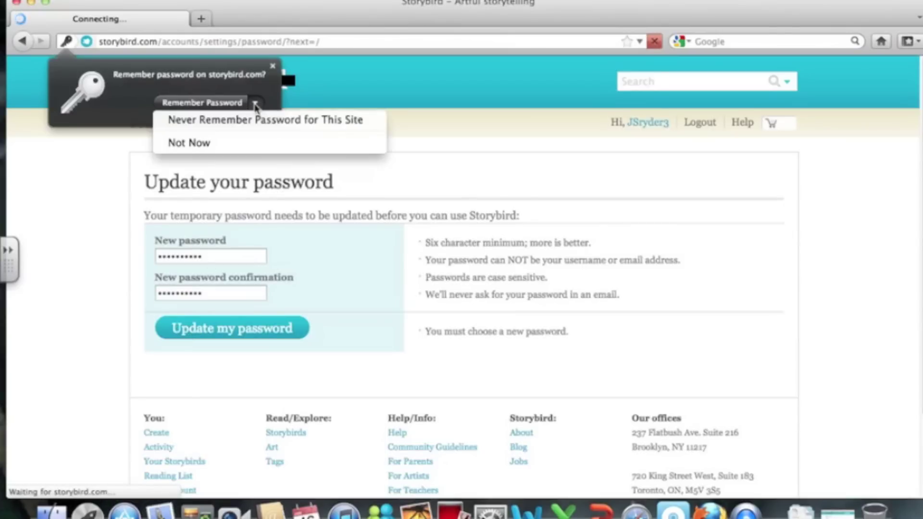
pyautogui.click(255, 120)
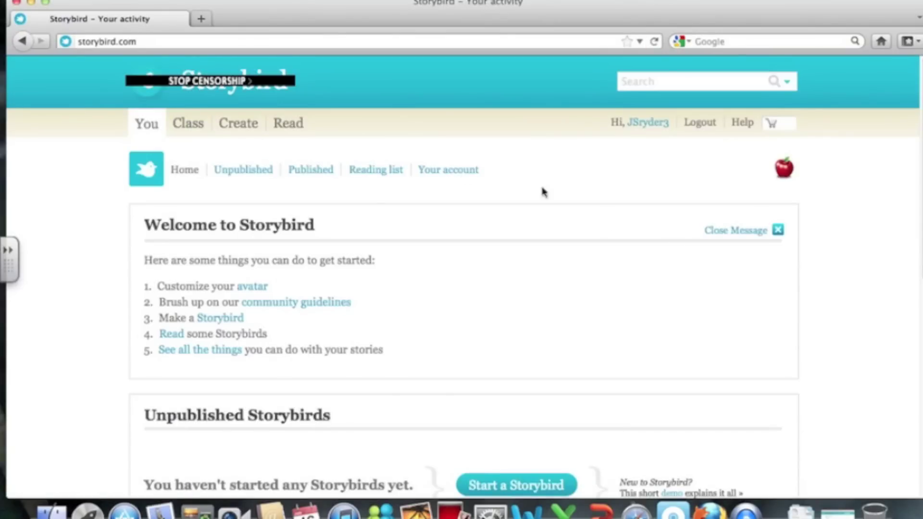
# - Look over the account's home page and open the class page
pyautogui.scroll(-3, 601, 295)
pyautogui.scroll(-6, 602, 295)
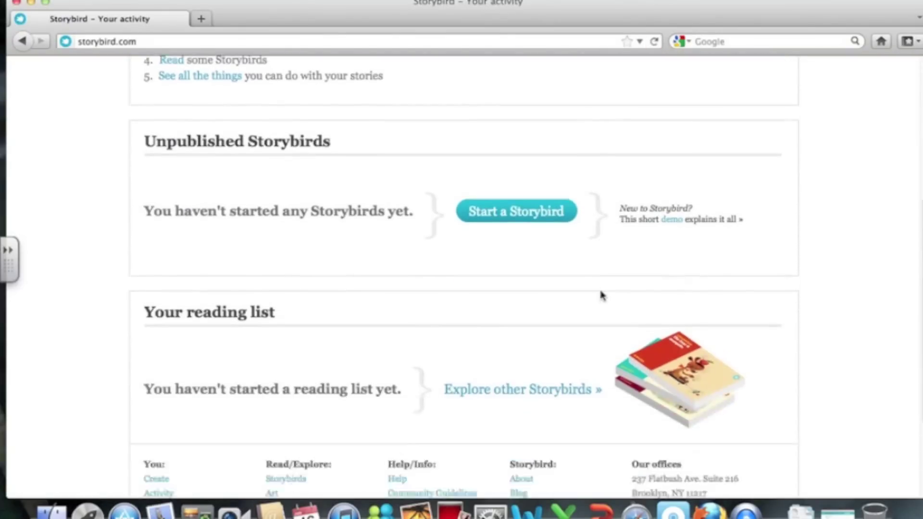
pyautogui.scroll(9, 602, 295)
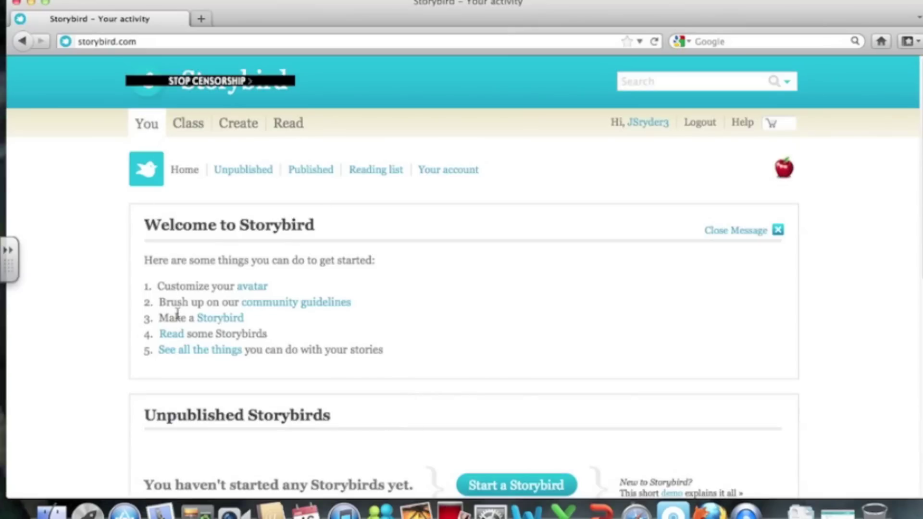
pyautogui.click(191, 131)
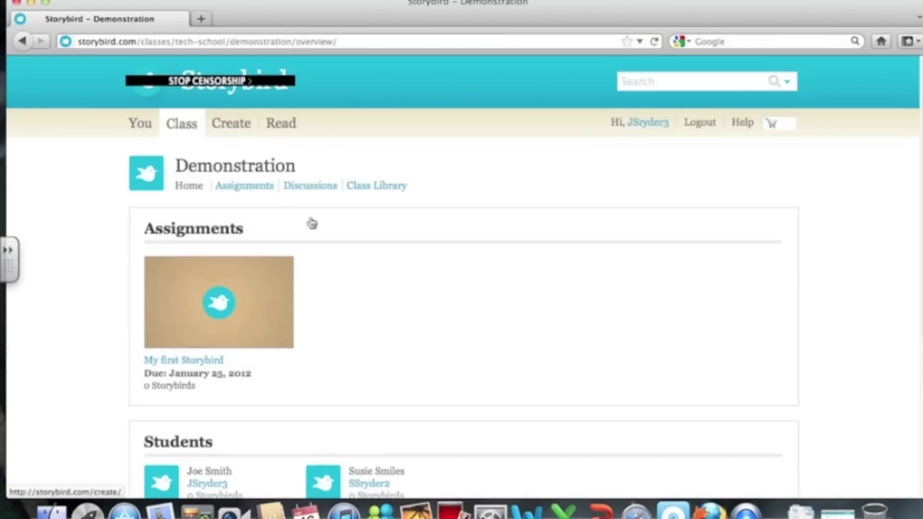
# - Open the "My first Storybird" assignment and start a Storybird for it
pyautogui.scroll(-2, 359, 295)
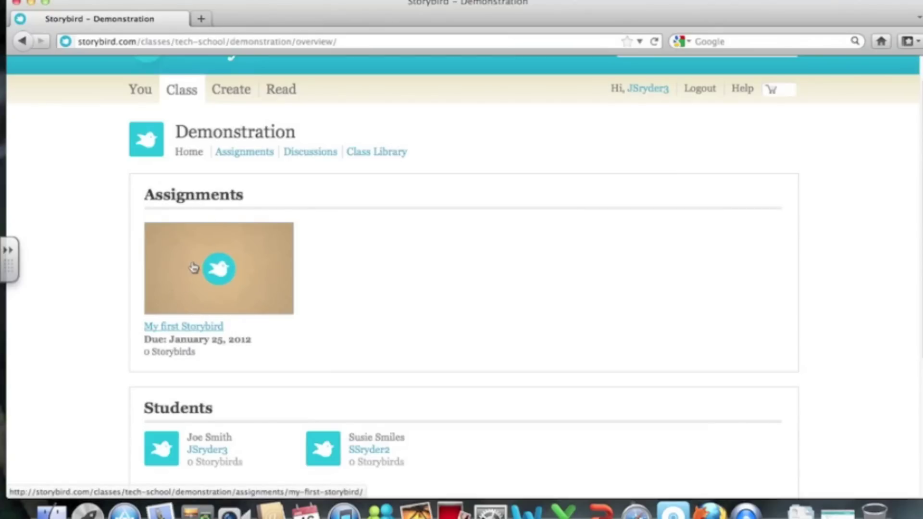
pyautogui.click(188, 329)
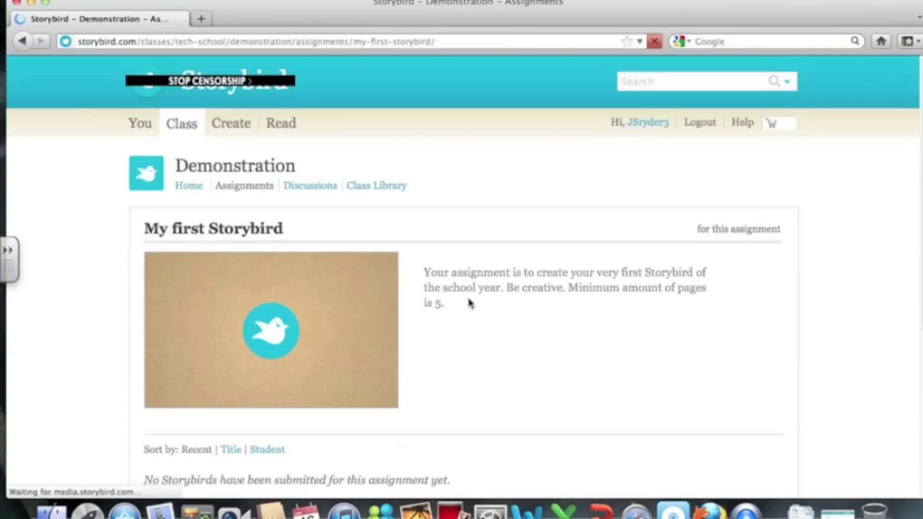
pyautogui.scroll(-3, 470, 303)
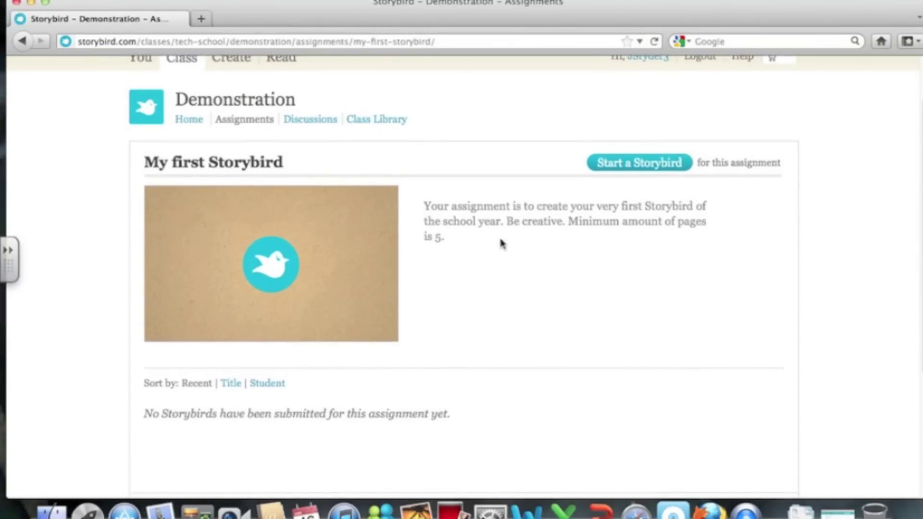
pyautogui.click(628, 165)
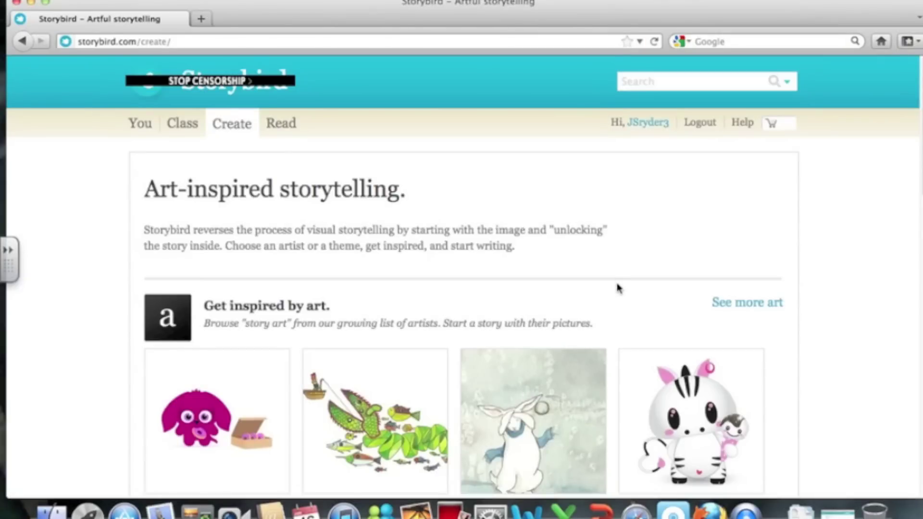
# - Browse the featured story art and the theme tags, and show the artwork tagged "cheerios"
pyautogui.scroll(-5, 618, 288)
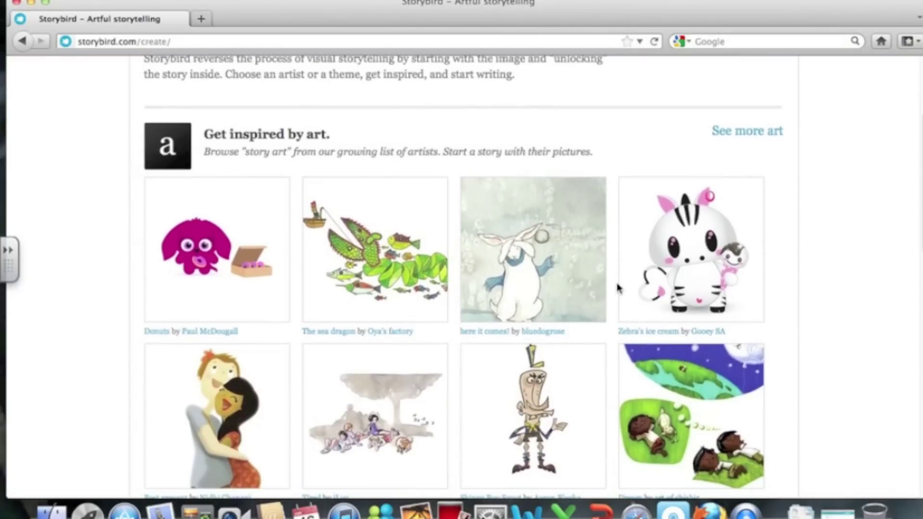
pyautogui.scroll(-4, 593, 368)
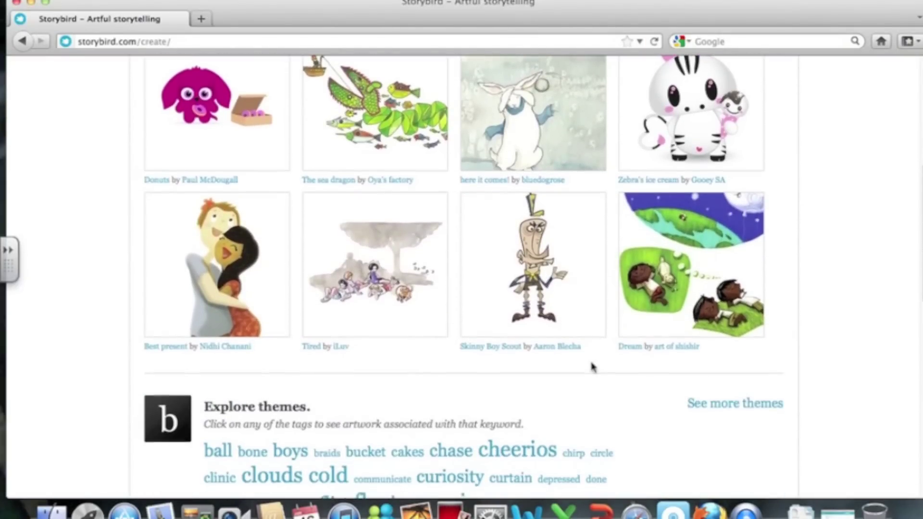
pyautogui.scroll(2, 592, 367)
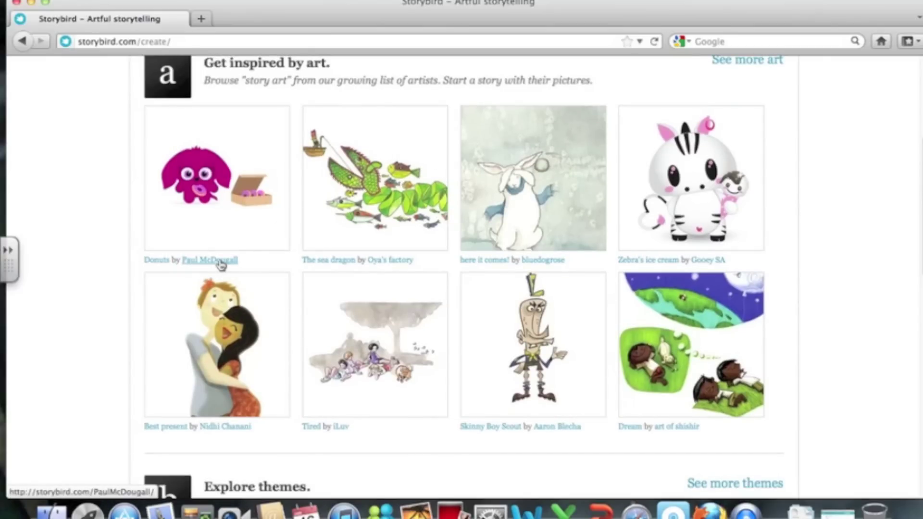
pyautogui.scroll(-8, 314, 310)
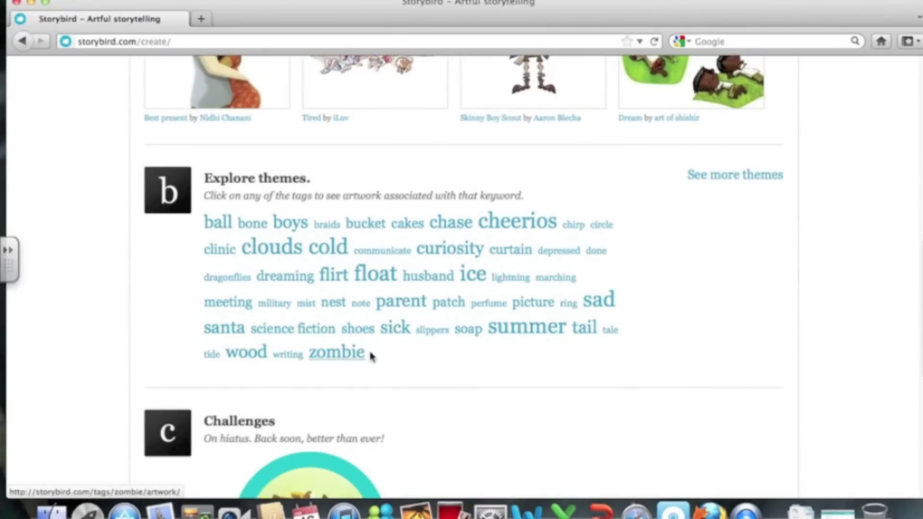
pyautogui.click(523, 227)
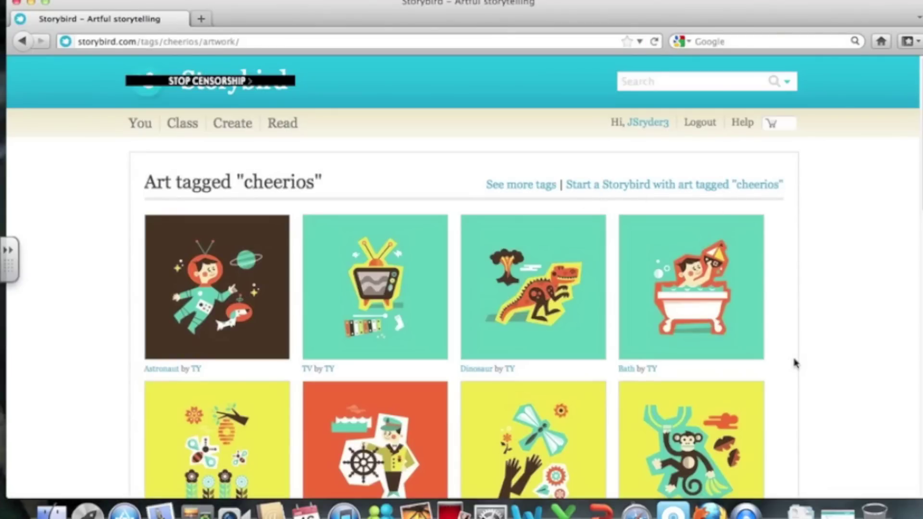
# - Look through the "cheerios" artwork, including its second page
pyautogui.scroll(-10, 793, 359)
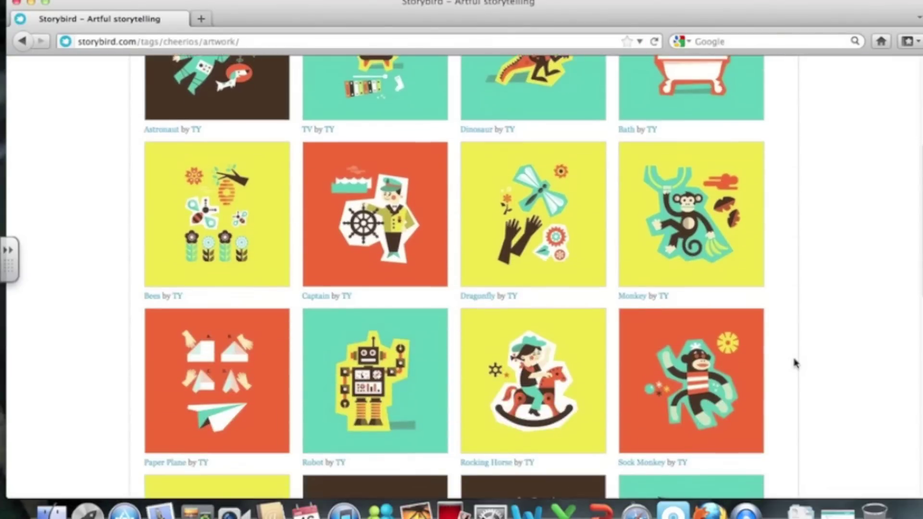
pyautogui.scroll(-4, 793, 363)
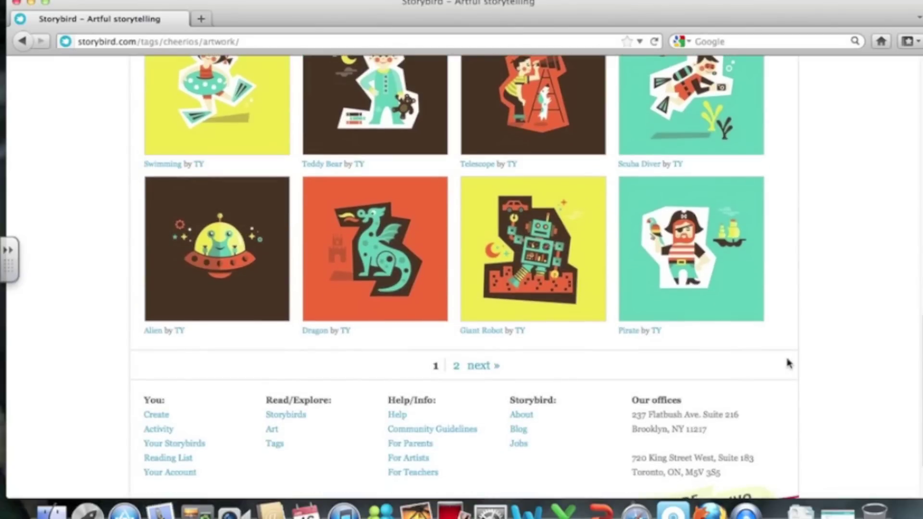
pyautogui.click(480, 367)
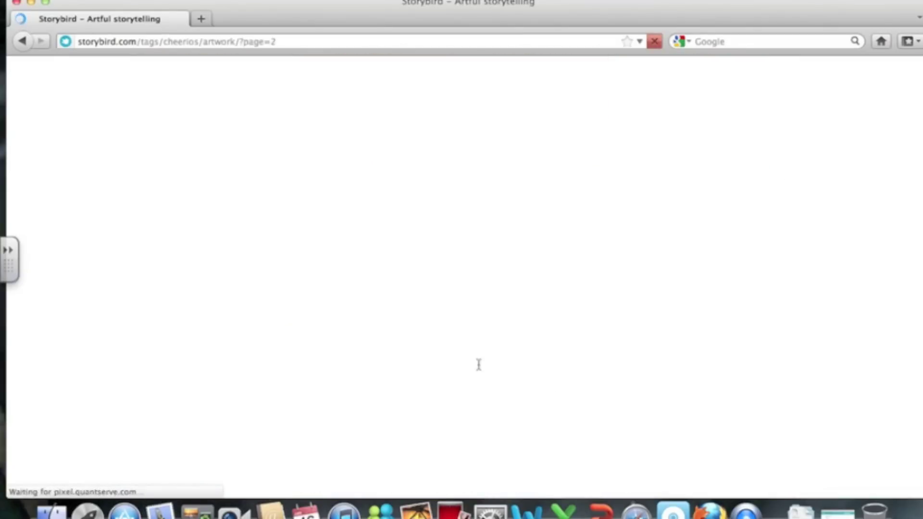
pyautogui.scroll(-5, 480, 369)
pyautogui.scroll(5, 476, 361)
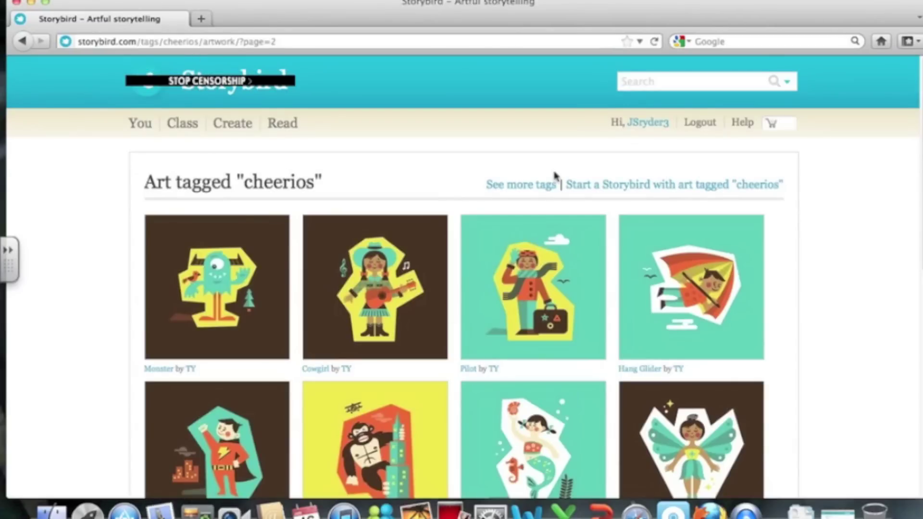
# - Open the full list of themes and show the artwork tagged "food"
pyautogui.click(535, 190)
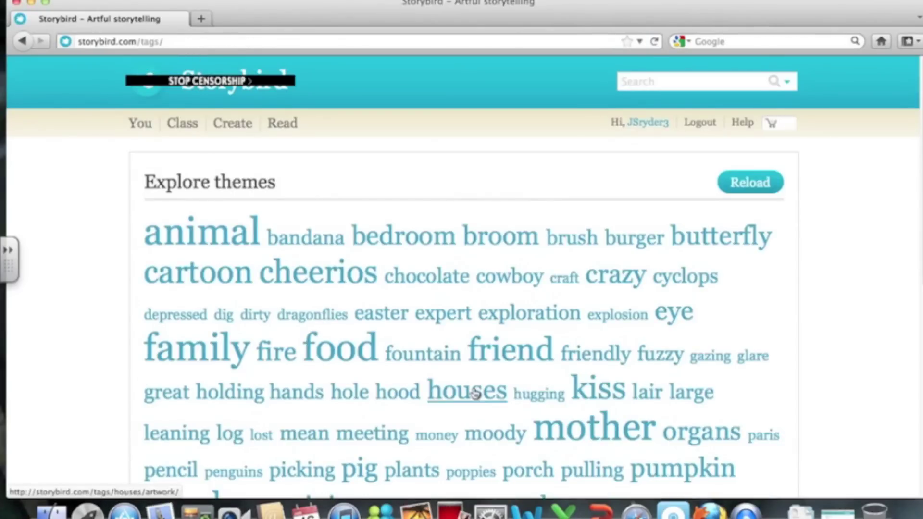
pyautogui.scroll(-3, 475, 393)
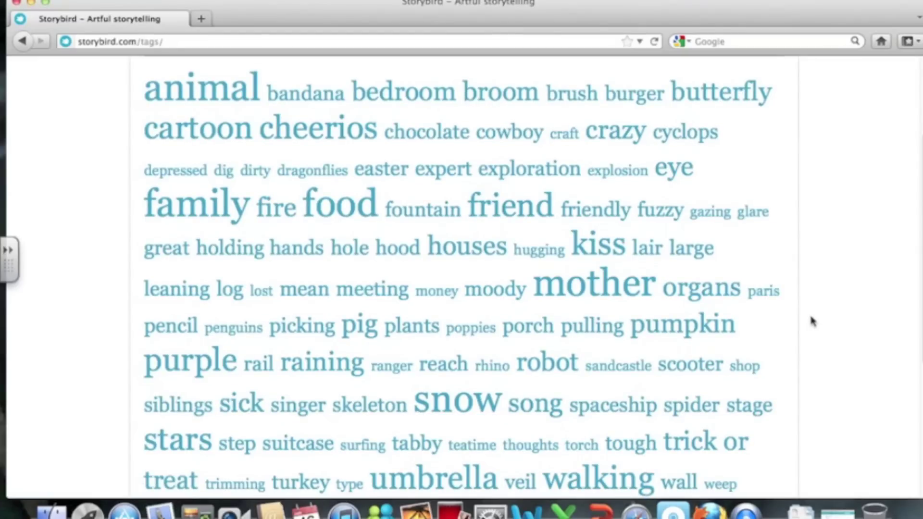
pyautogui.click(353, 202)
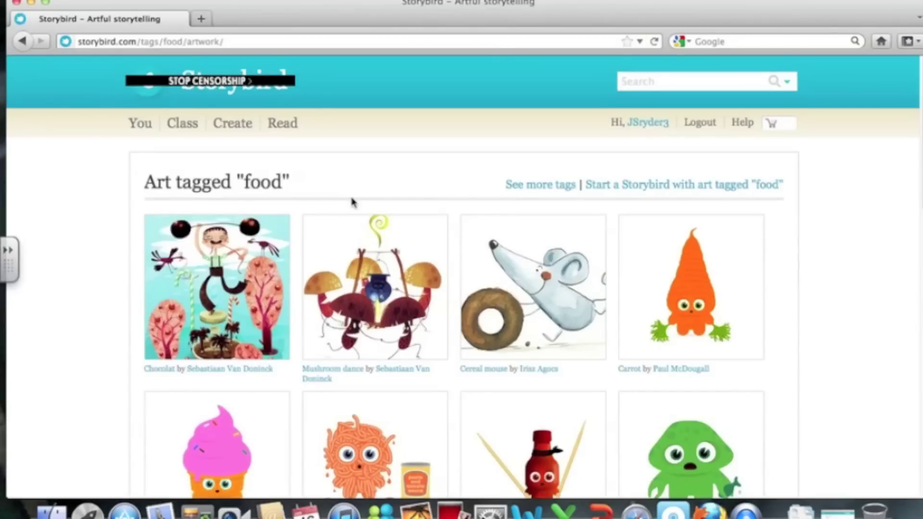
# - Look through the "food" artwork and start a Storybird with art from that tag
pyautogui.scroll(-6, 352, 202)
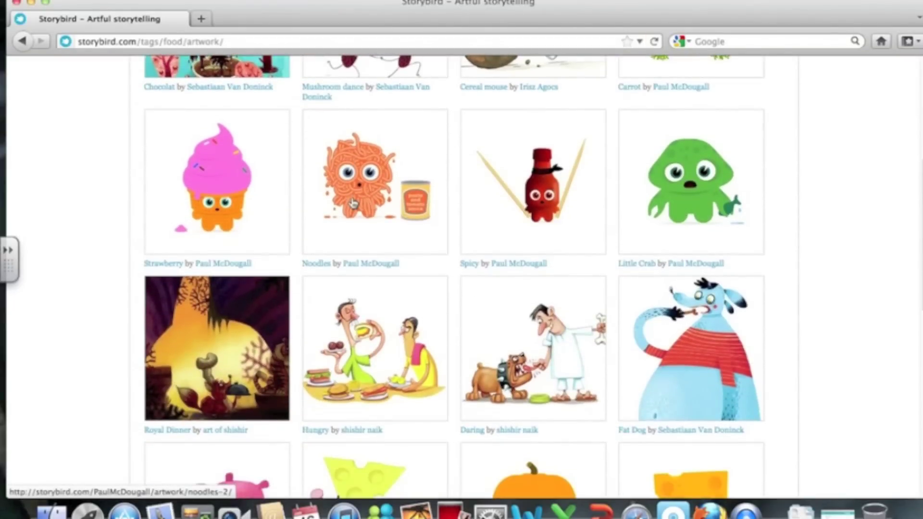
pyautogui.scroll(-5, 353, 202)
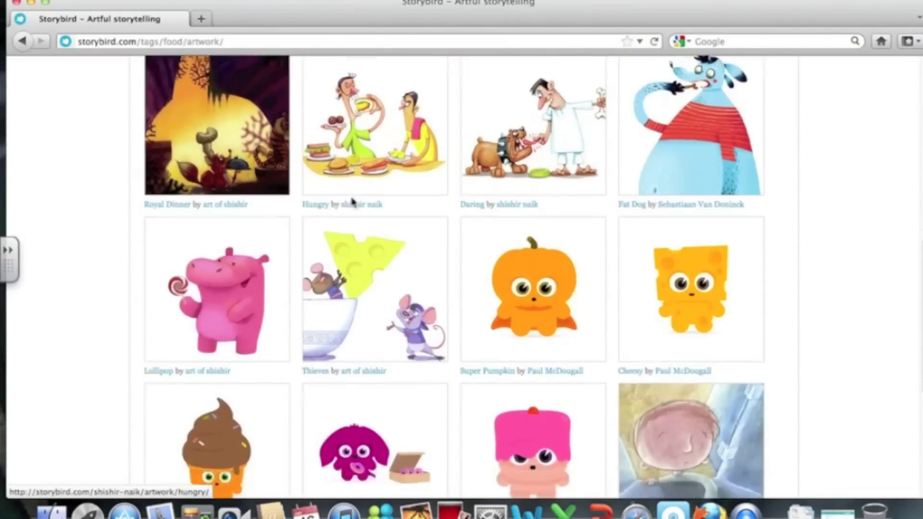
pyautogui.scroll(-2, 353, 202)
pyautogui.scroll(15, 354, 202)
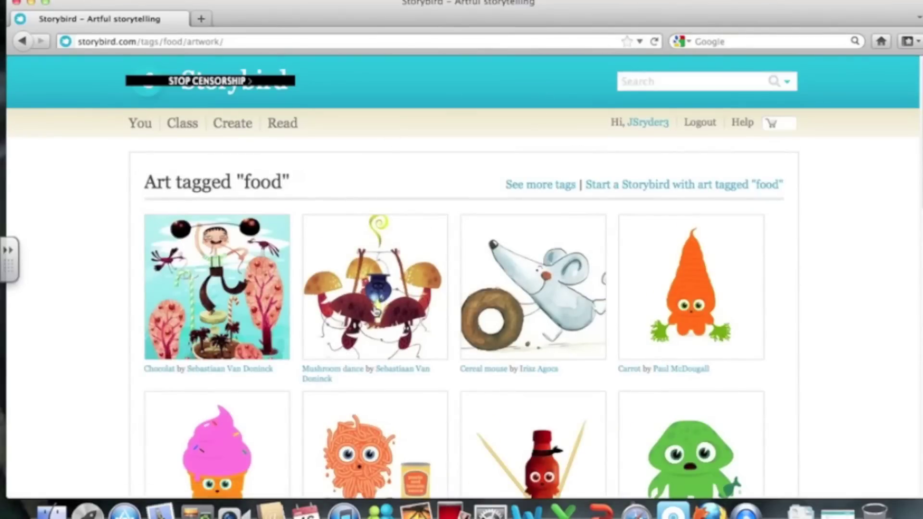
pyautogui.click(703, 190)
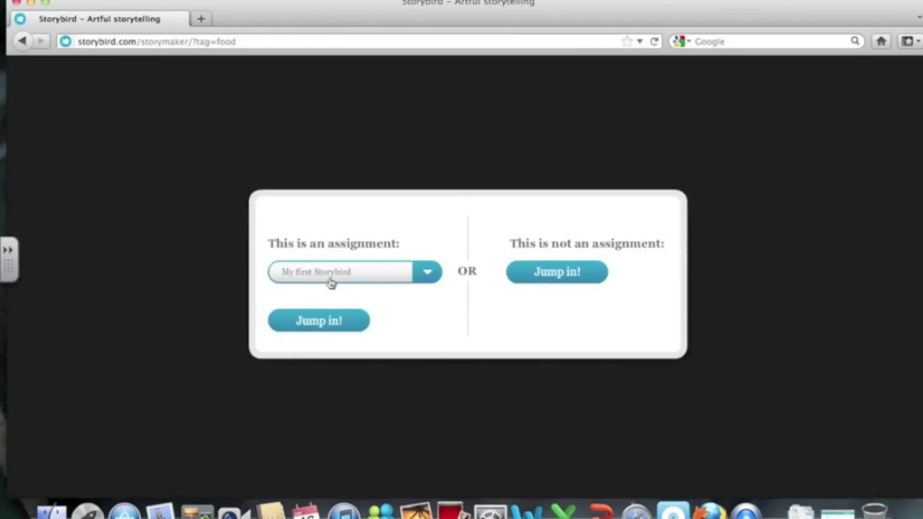
# - Assign the new Storybird to the "My first Storybird" assignment and enter the story editor
pyautogui.click(427, 276)
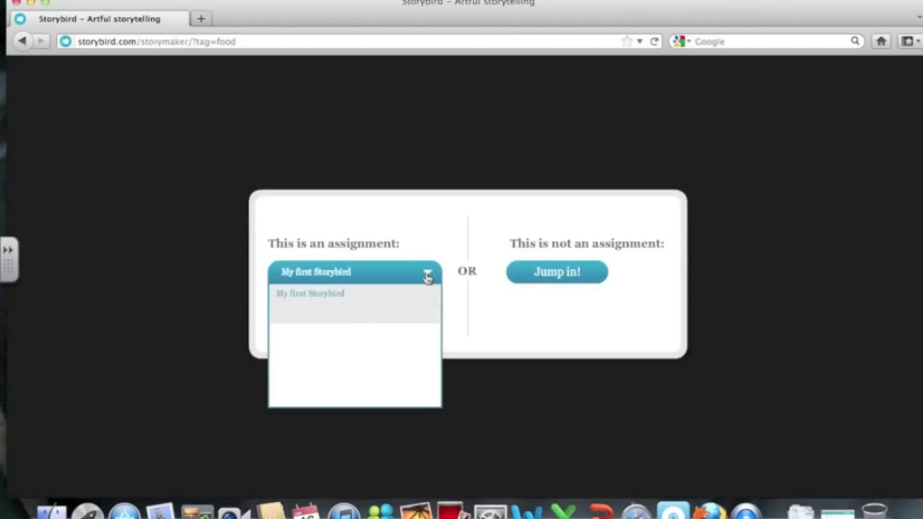
pyautogui.click(406, 302)
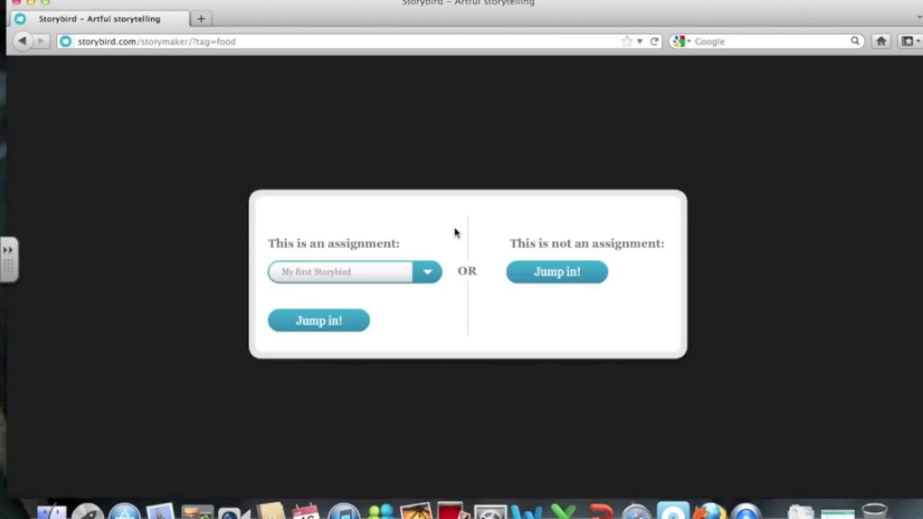
pyautogui.click(319, 321)
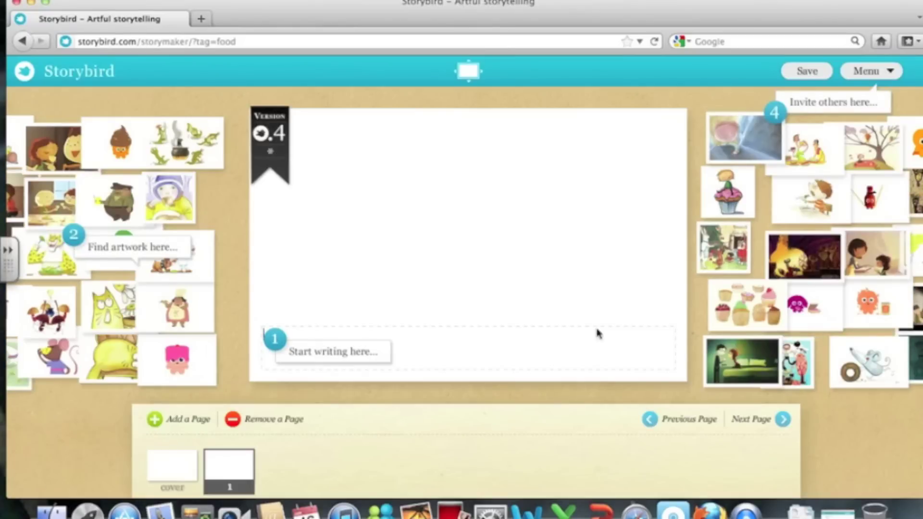
# - Preview the food artwork and place the orange spaghetti character with the tomato sauce can on page 1, leaving text space beside it
pyautogui.moveTo(814, 258)
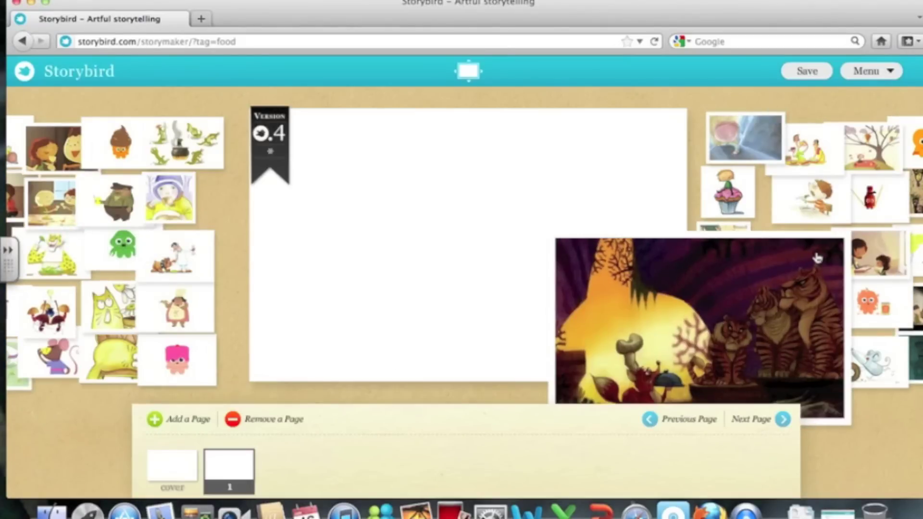
pyautogui.moveTo(825, 167)
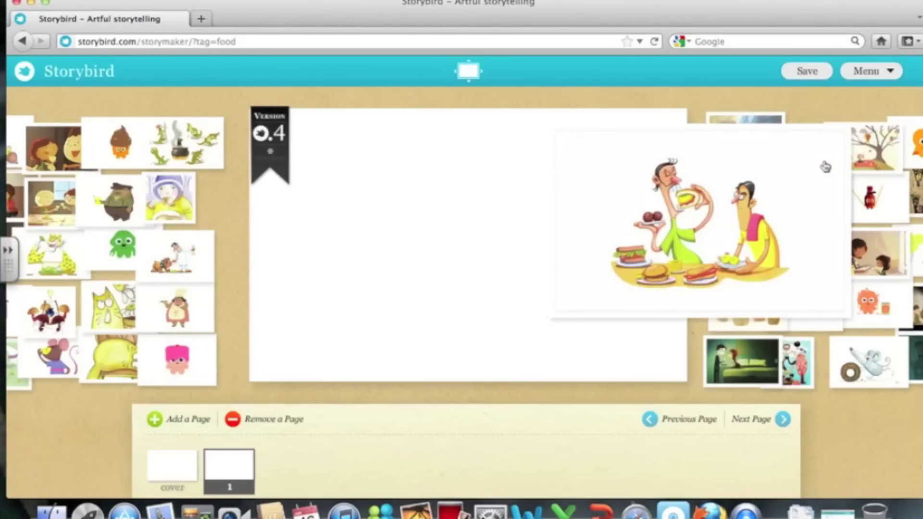
pyautogui.moveTo(855, 241)
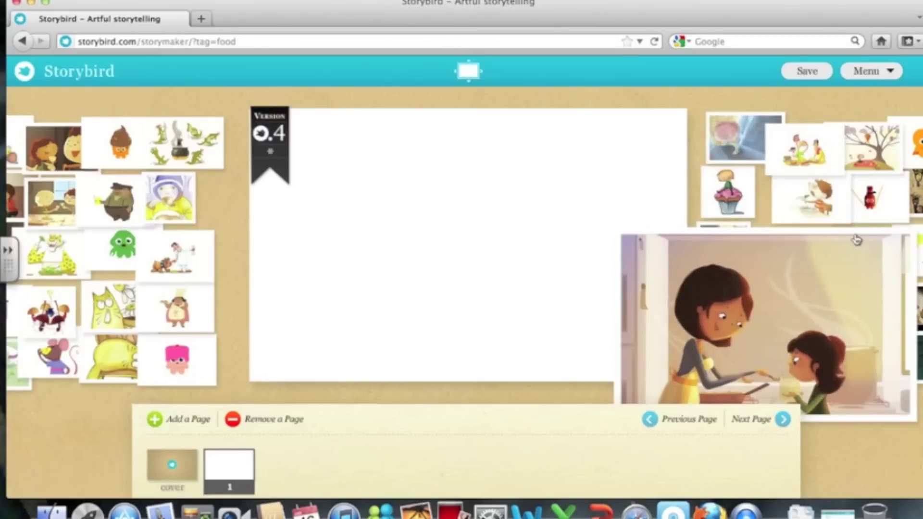
pyautogui.moveTo(870, 302); pyautogui.dragTo(545, 205)
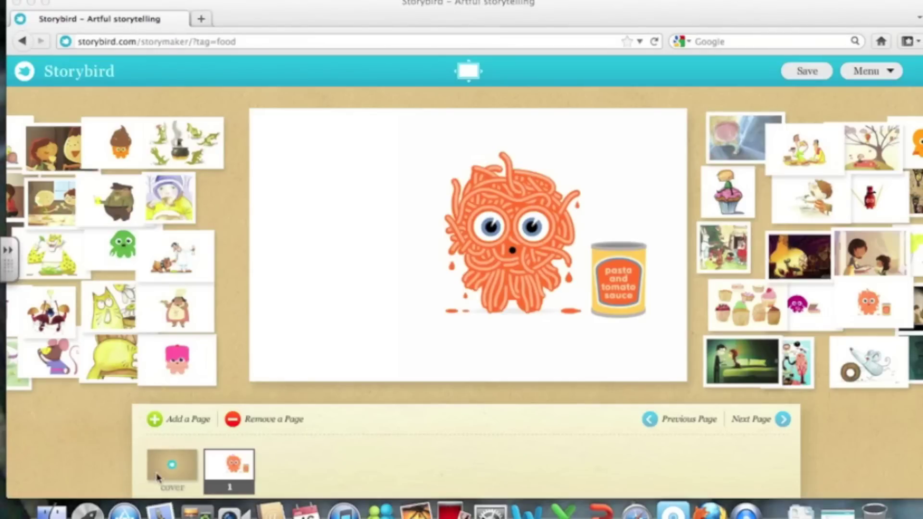
# - Title the Storybird's cover "The Adventures of Spaghetti Man"
pyautogui.click(171, 474)
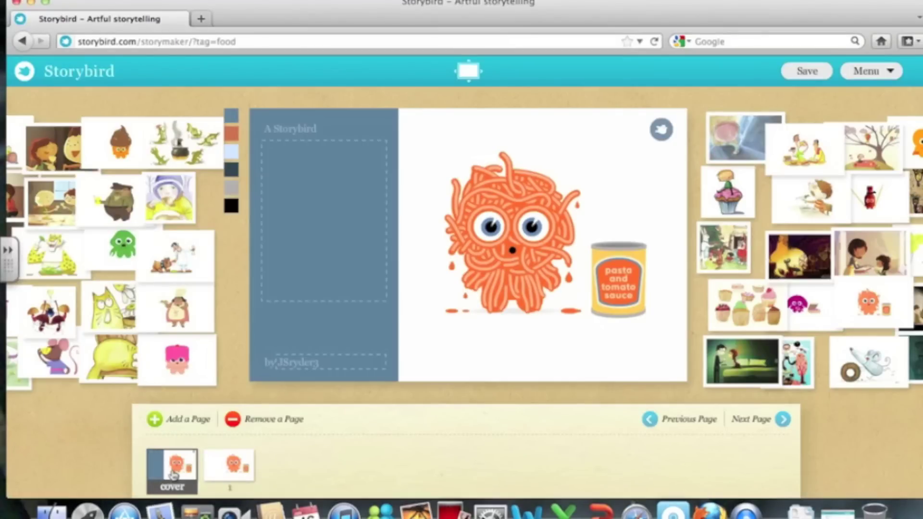
pyautogui.write('The Adventures o')
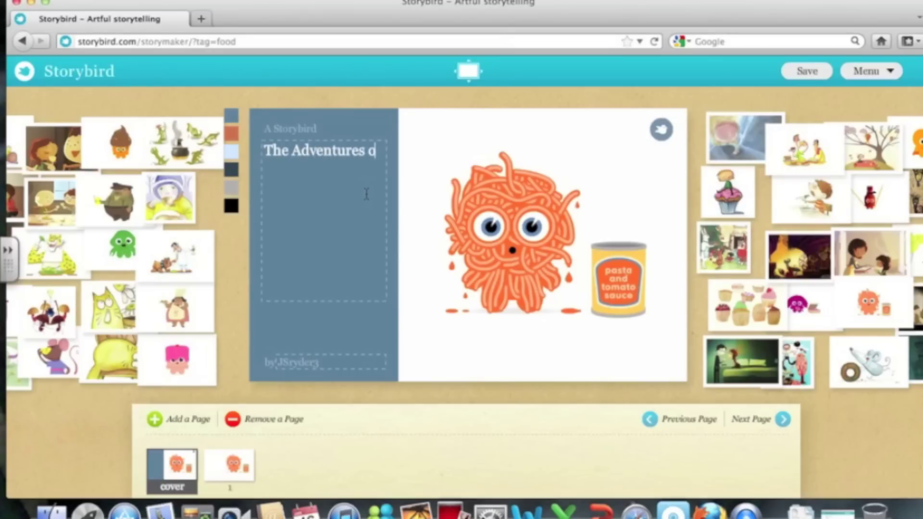
pyautogui.write('f Spaghetti Man')
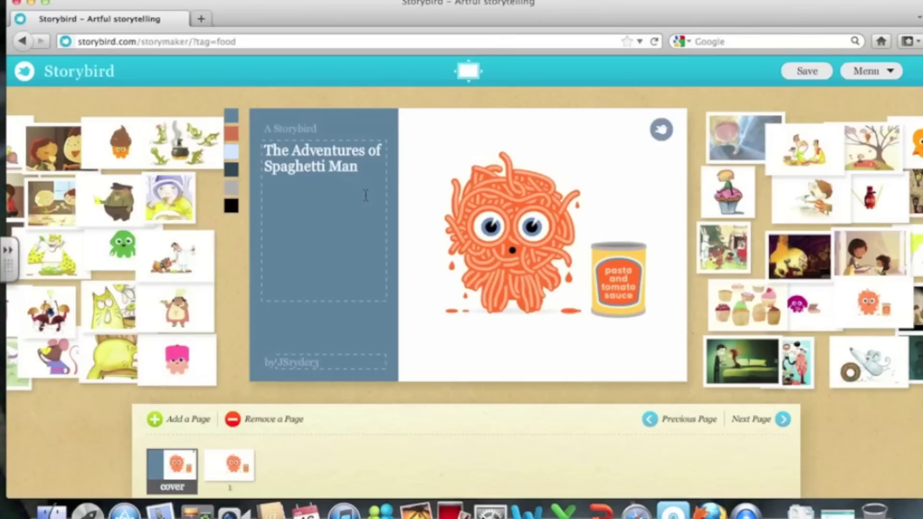
# - Write on page 1: "One day, Mr. Spaghetti Man was walking to school. He ran into his best friend, Little Miss Cupcake."
pyautogui.click(241, 454)
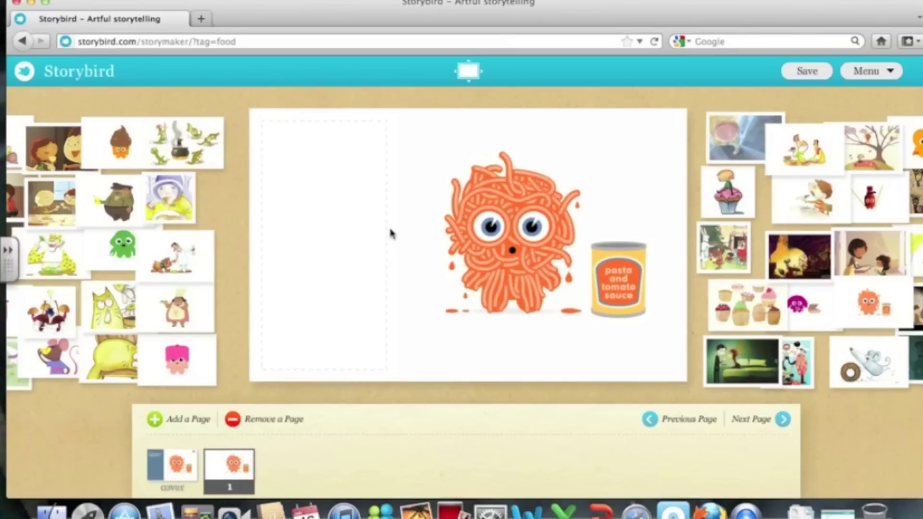
pyautogui.write(', Mr')
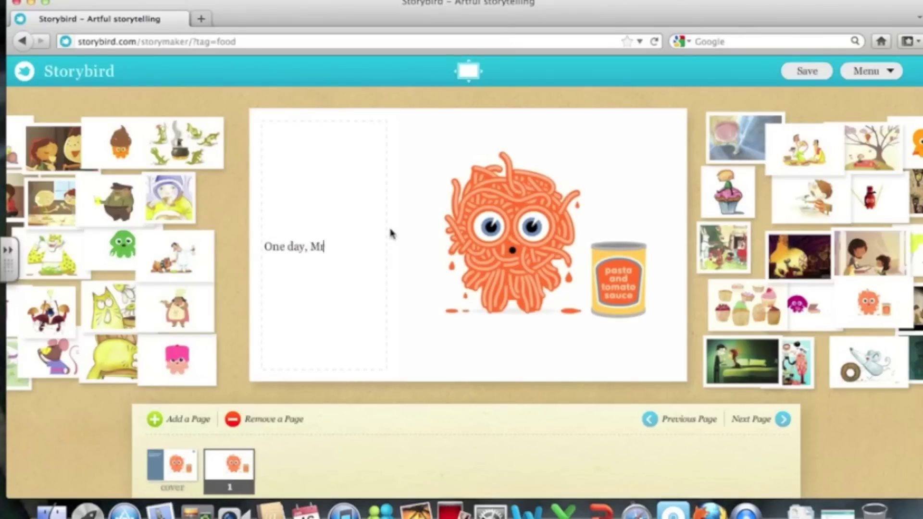
pyautogui.write('. Spaghett')
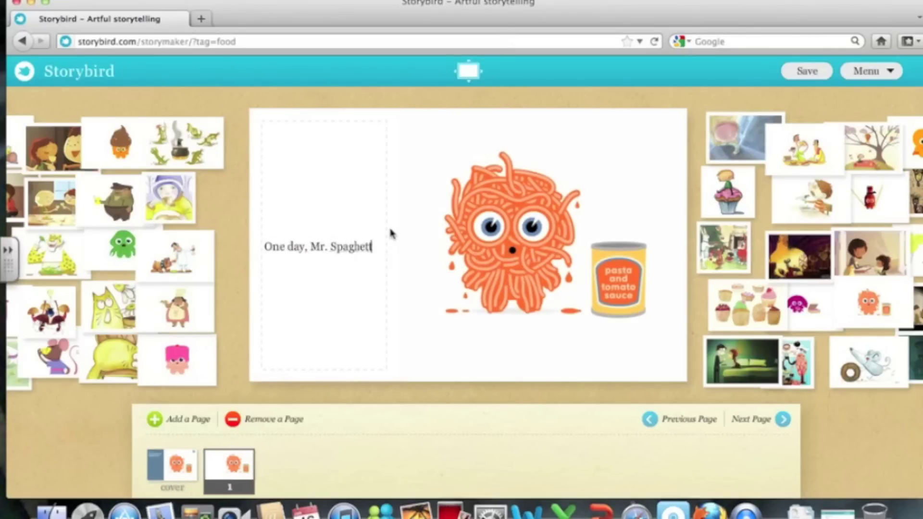
pyautogui.write('i man was walking to schoo')
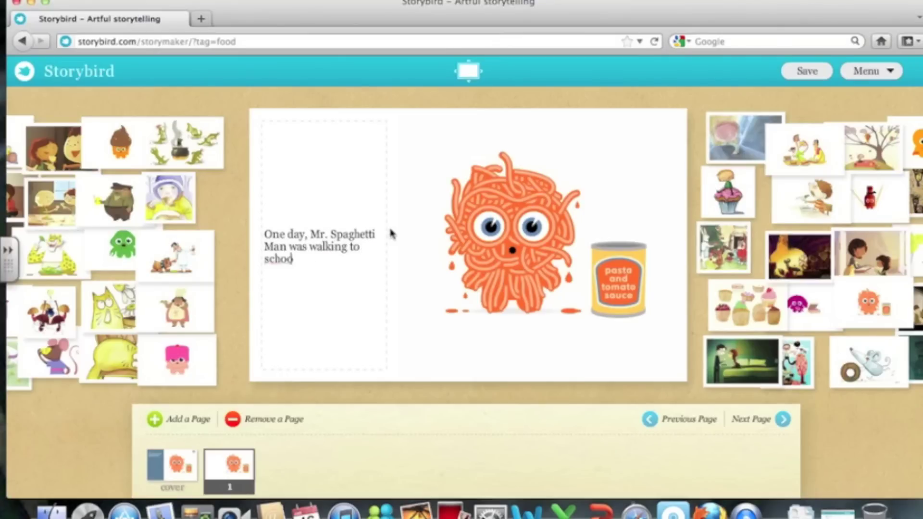
pyautogui.write('ran into his li')
pyautogui.write('est friend')
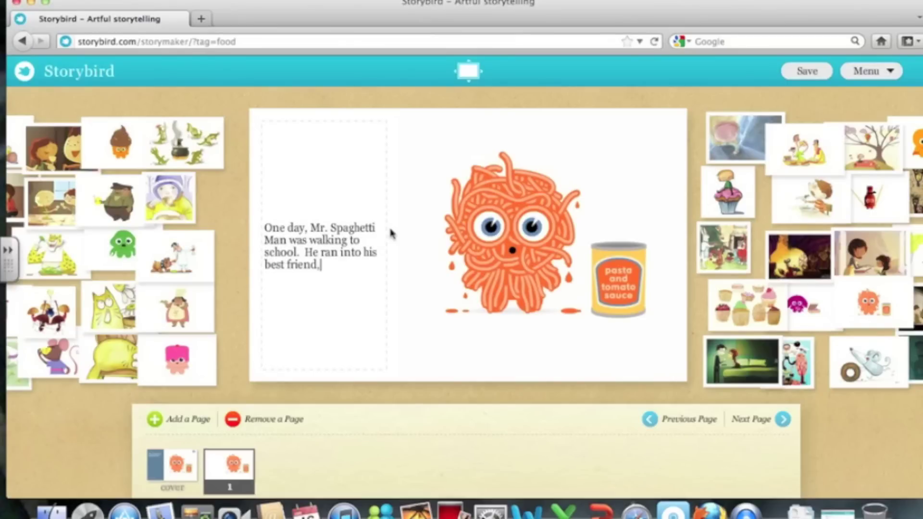
pyautogui.write(', Little MIss')
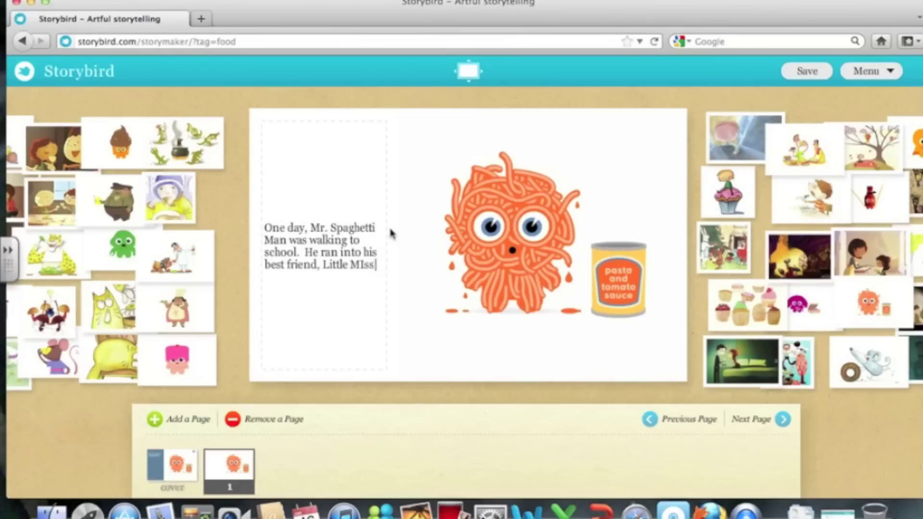
pyautogui.press('BackSpace')
pyautogui.press('BackSpace')
pyautogui.write('iss Cupckae')
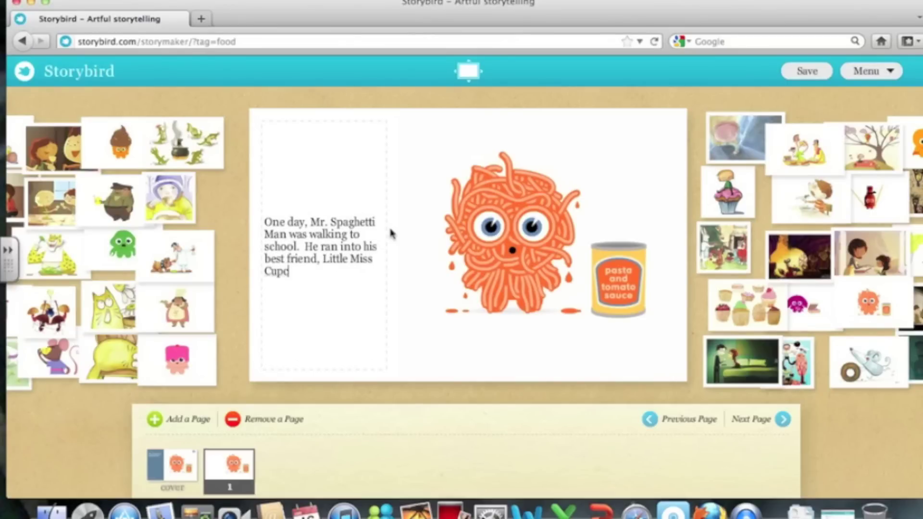
pyautogui.press('BackSpace')
pyautogui.press('BackSpace')
pyautogui.press('BackSpace')
pyautogui.write('ake.')
# - Add page 2 with the pink-frosted character artwork and the text: "Hey Spaghetti Man!" screamed Little Miss Cupcake
pyautogui.click(186, 419)
pyautogui.moveTo(203, 367); pyautogui.dragTo(391, 190)
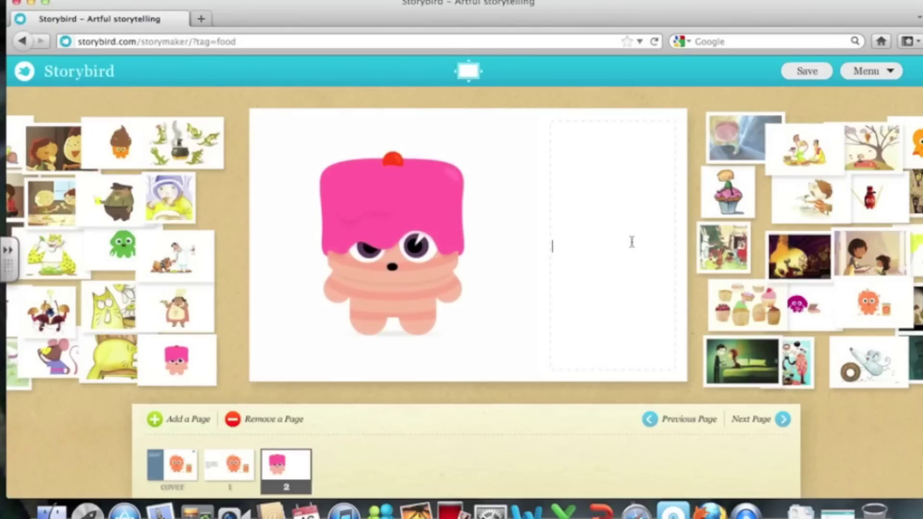
pyautogui.write('pal')
pyautogui.write('hetti Man!"')
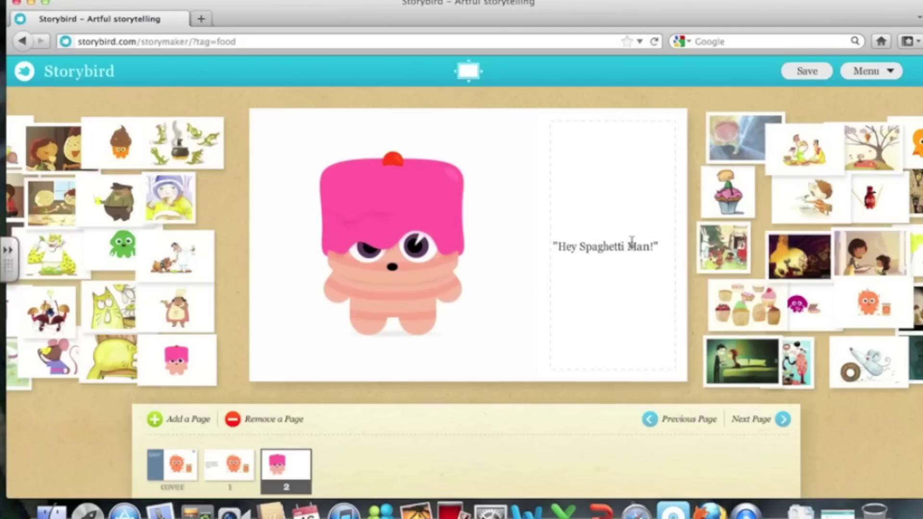
pyautogui.write(' screamed M')
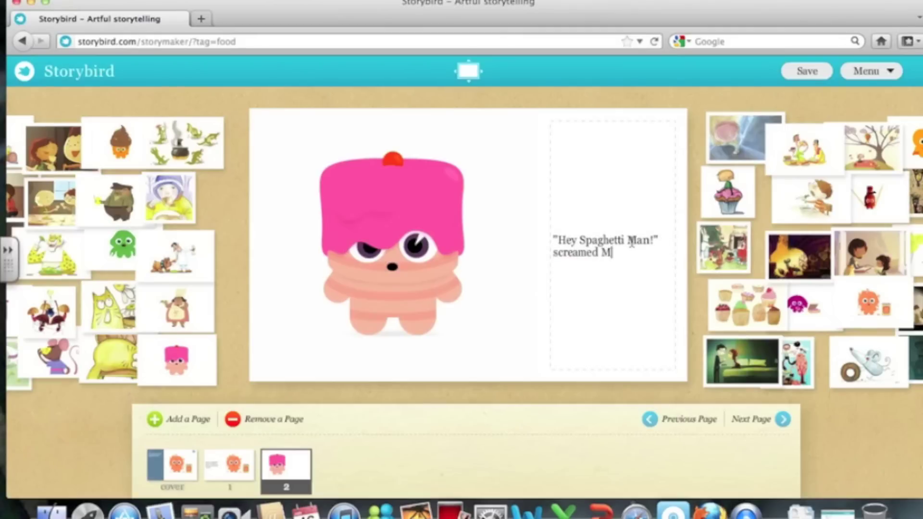
pyautogui.press('BackSpace')
pyautogui.write('little Miss Cupcake.')
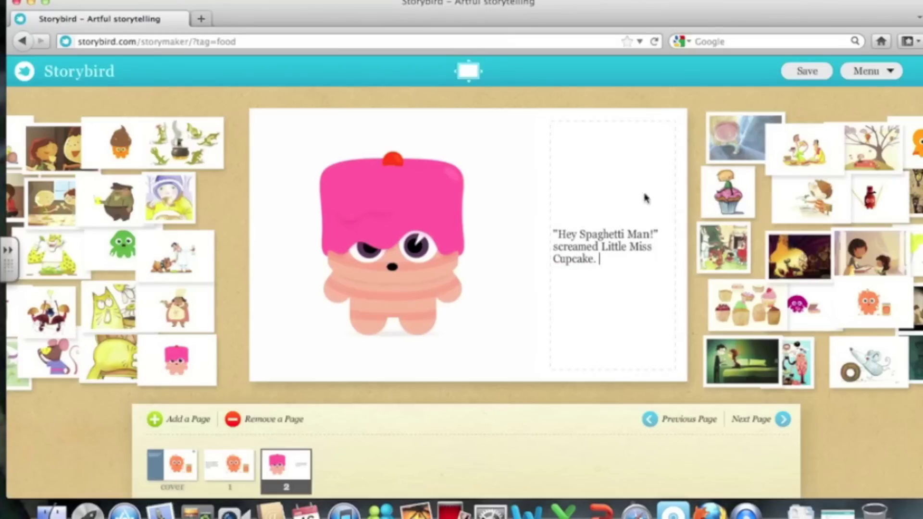
# - Add three more pages and fill page 5 with the yellow cat and potted daisies artwork
pyautogui.click(194, 423)
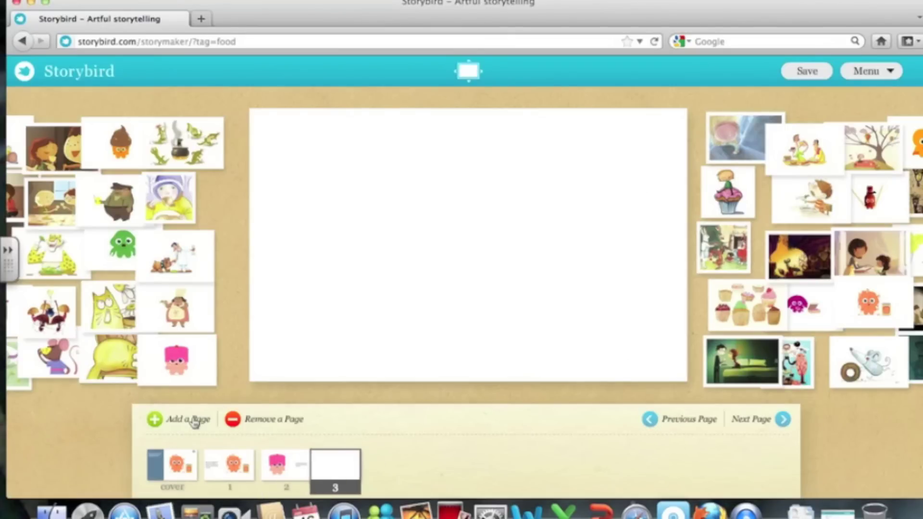
pyautogui.click(192, 421)
pyautogui.click(192, 421)
pyautogui.moveTo(110, 320); pyautogui.dragTo(460, 186)
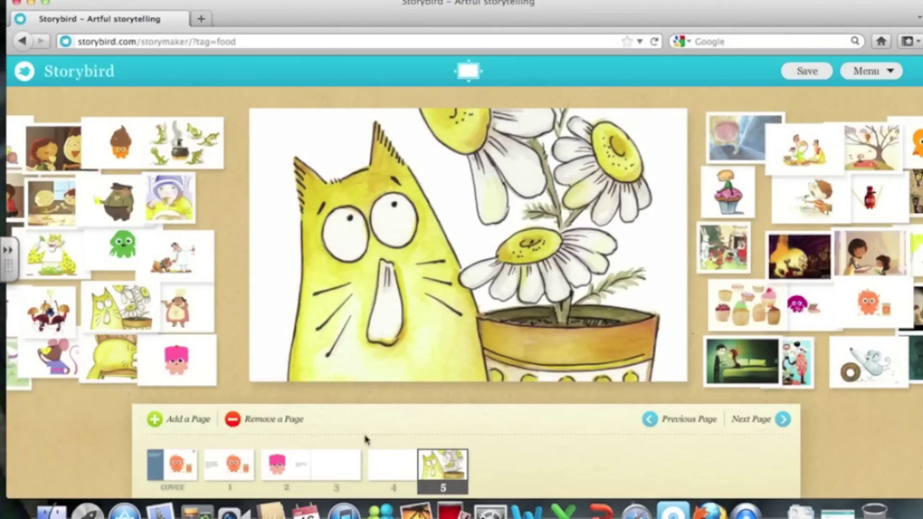
# - Place the chef artwork on page 4 so that space remains below the picture
pyautogui.click(388, 465)
pyautogui.moveTo(207, 303); pyautogui.dragTo(307, 284)
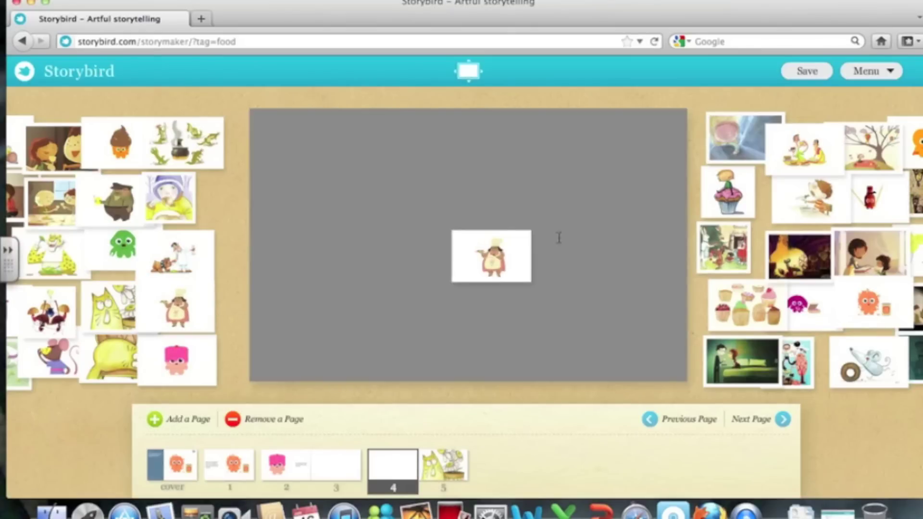
pyautogui.moveTo(561, 240); pyautogui.dragTo(469, 161)
pyautogui.click(412, 347)
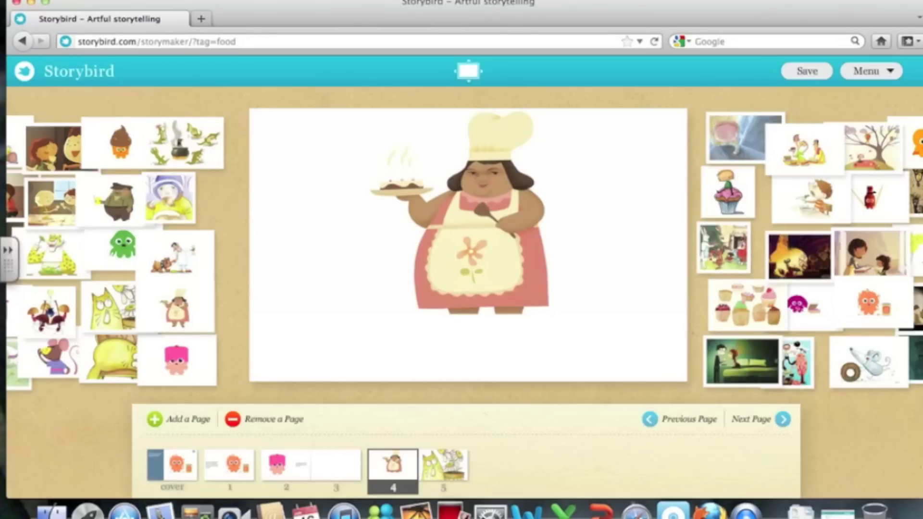
# - Save and close the Storybird, and reopen "The Adventures of Spaghetti Man" from the unpublished Storybirds for editing
pyautogui.click(886, 76)
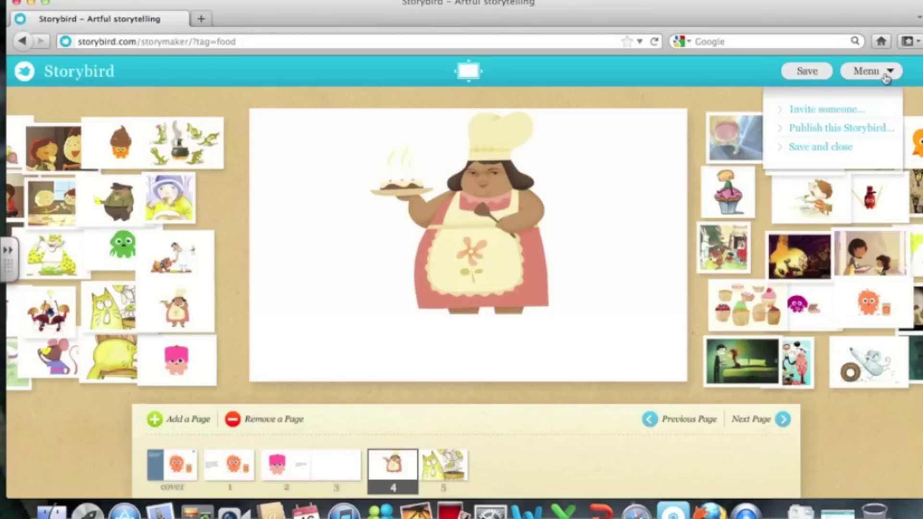
pyautogui.click(834, 148)
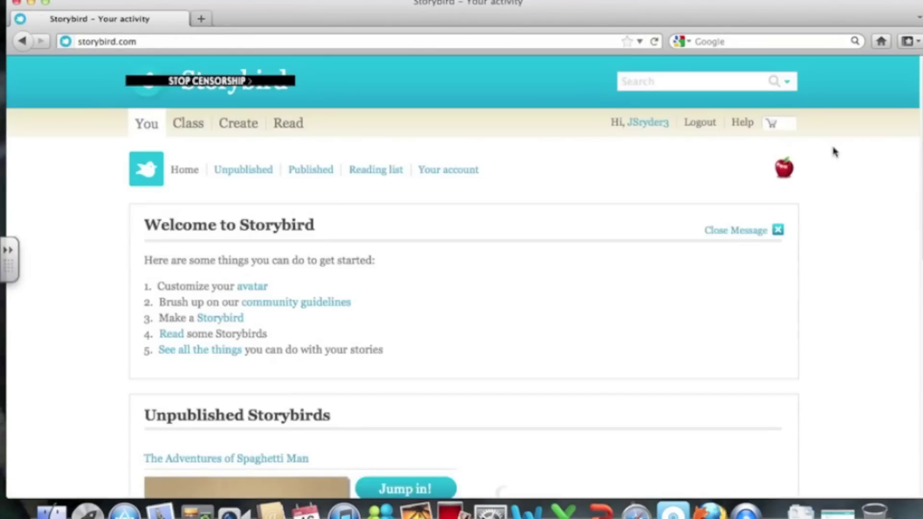
pyautogui.scroll(-5, 496, 290)
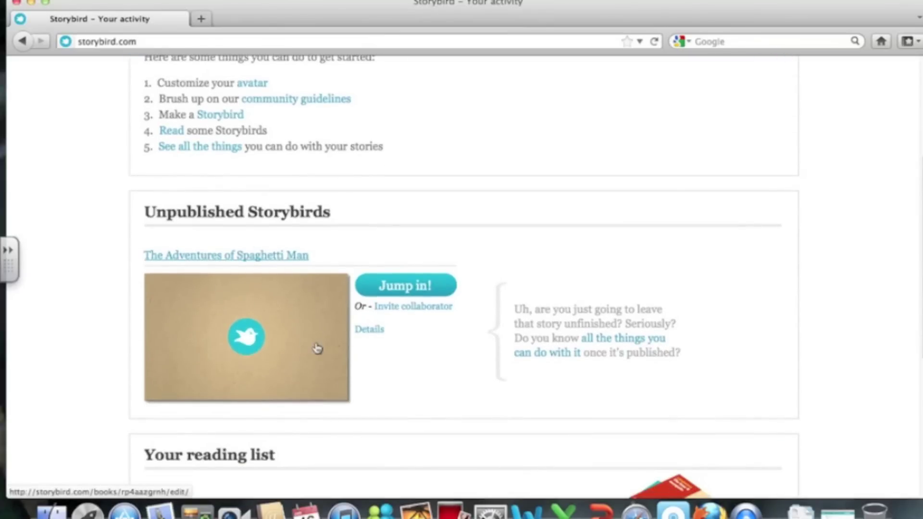
pyautogui.scroll(5, 439, 206)
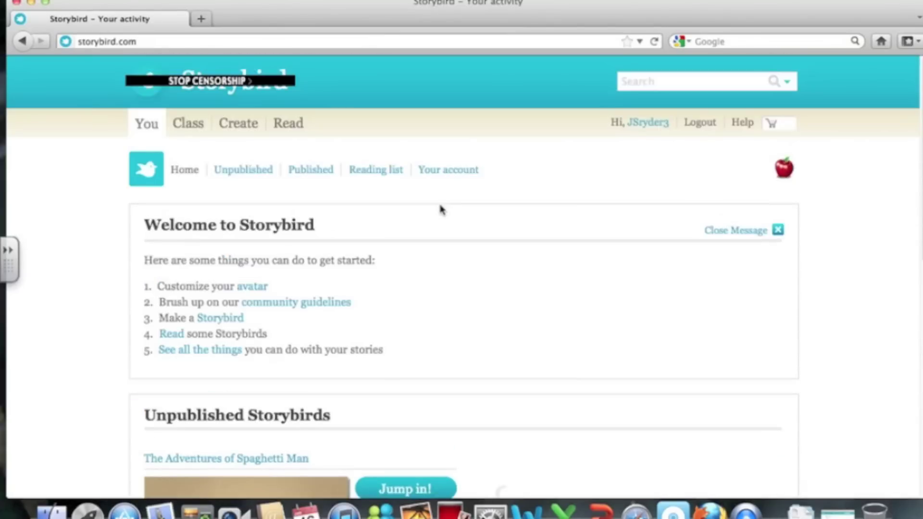
pyautogui.scroll(-6, 439, 205)
pyautogui.click(413, 239)
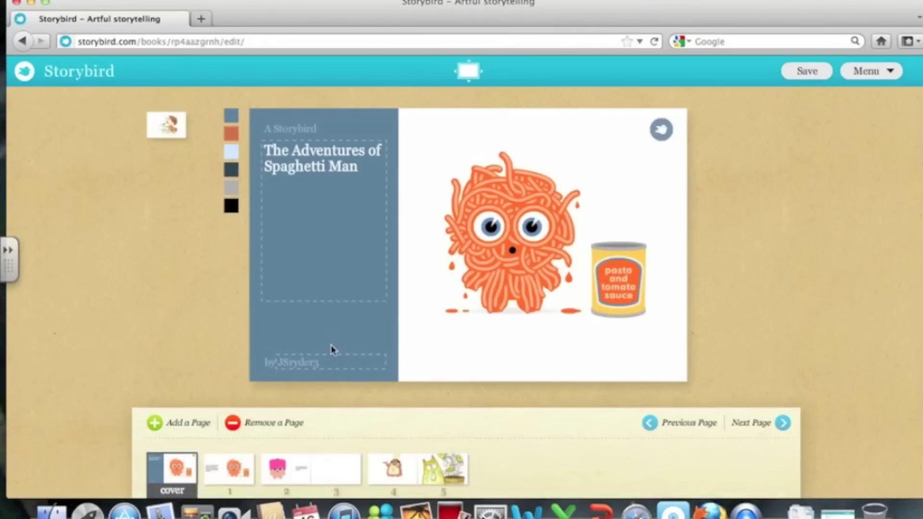
# - Set the cover colour to black and place the green mushroom-headed character artwork on page 3 beside the text area
pyautogui.click(232, 210)
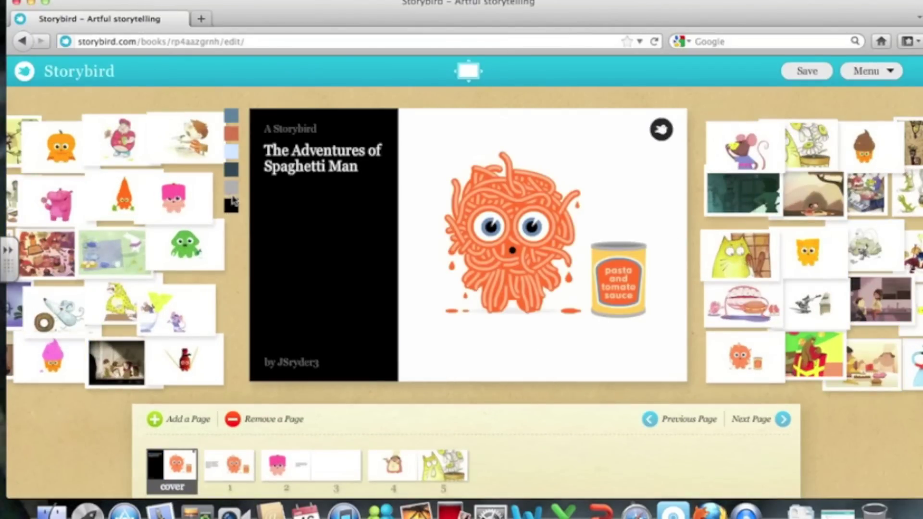
pyautogui.click(231, 188)
pyautogui.click(233, 209)
pyautogui.click(338, 464)
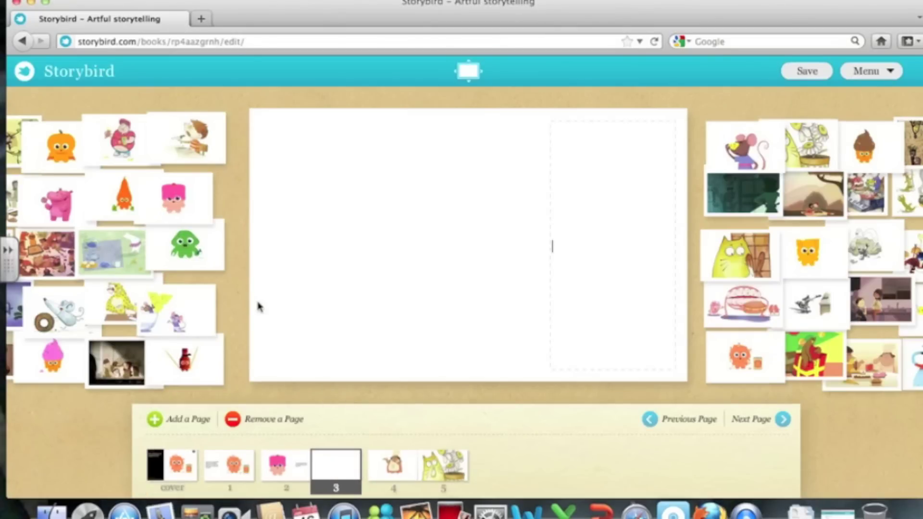
pyautogui.moveTo(195, 255); pyautogui.dragTo(346, 255)
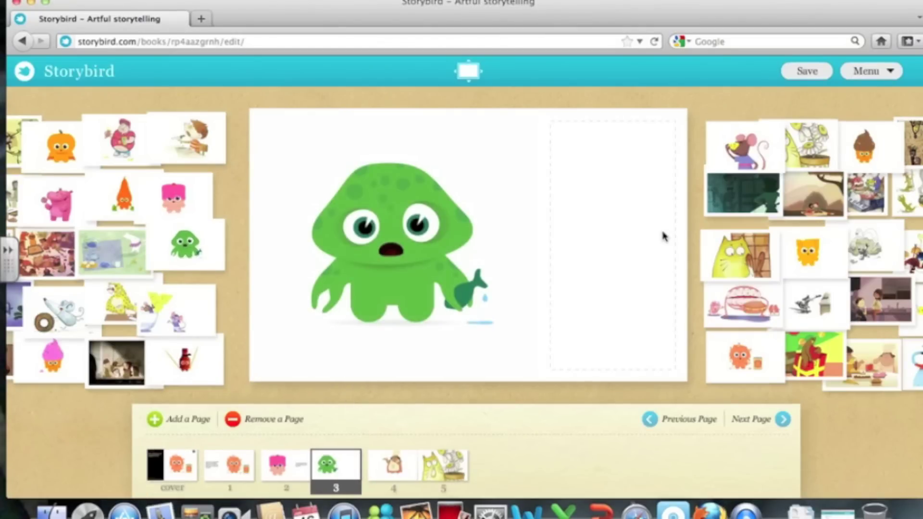
# - Start publishing the Storybird and enter the tags "spaghetti adventure cupcake" in its details
pyautogui.click(892, 73)
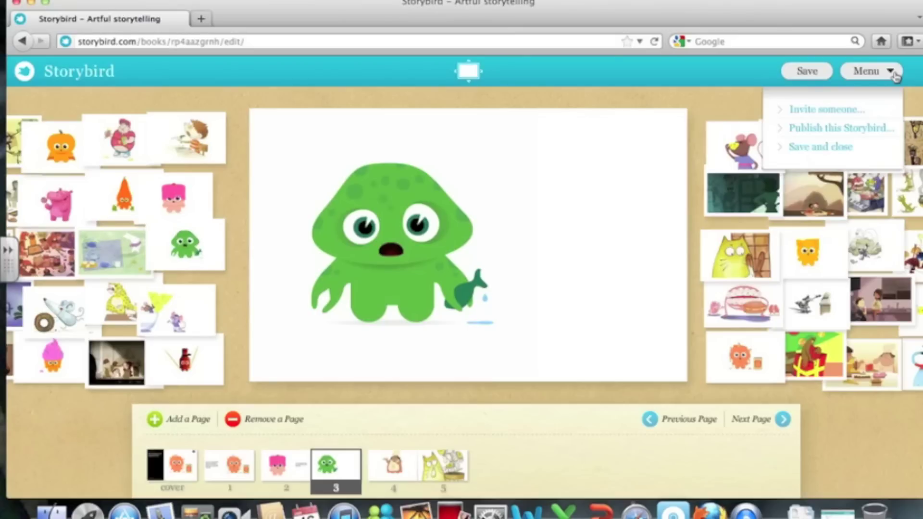
pyautogui.click(863, 129)
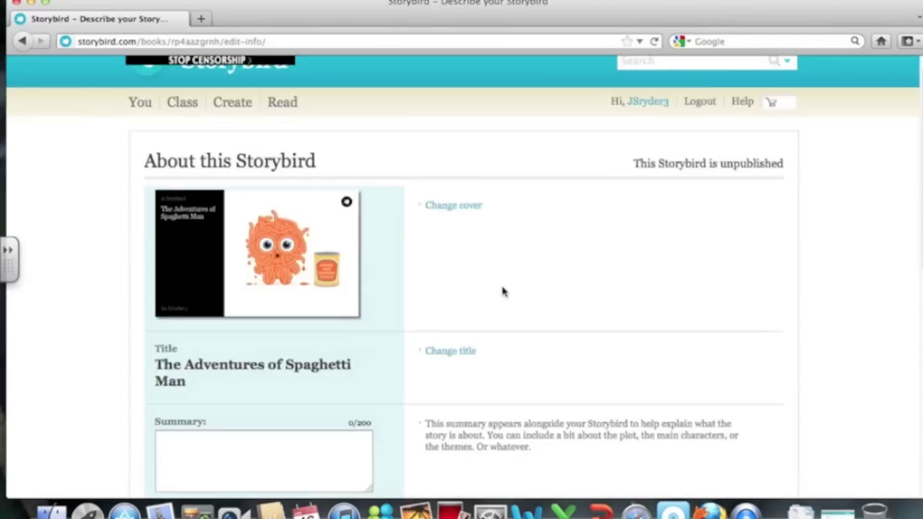
pyautogui.scroll(-5, 503, 292)
pyautogui.click(310, 280)
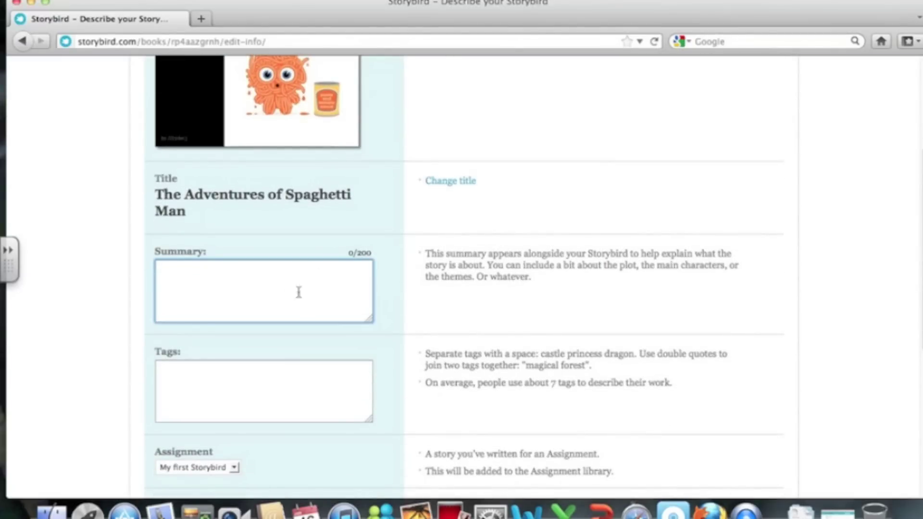
pyautogui.click(276, 398)
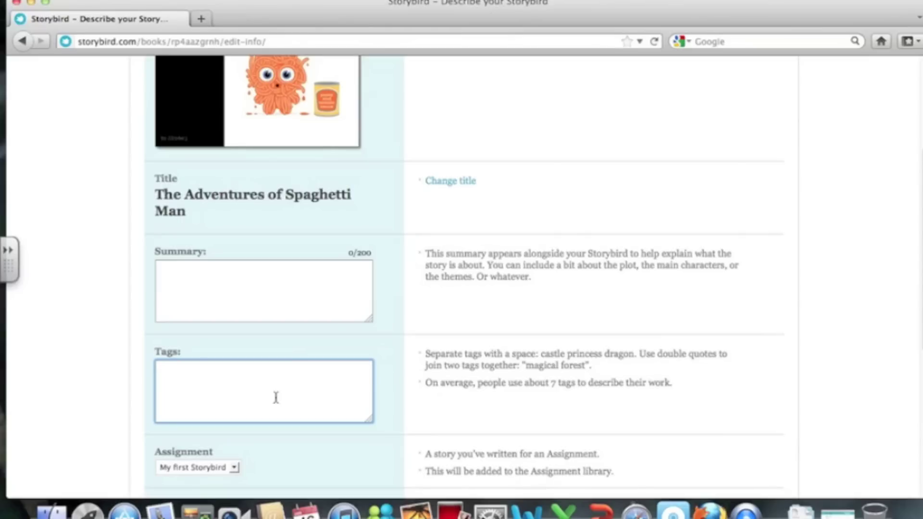
pyautogui.write('spaghetti adventure cupcake')
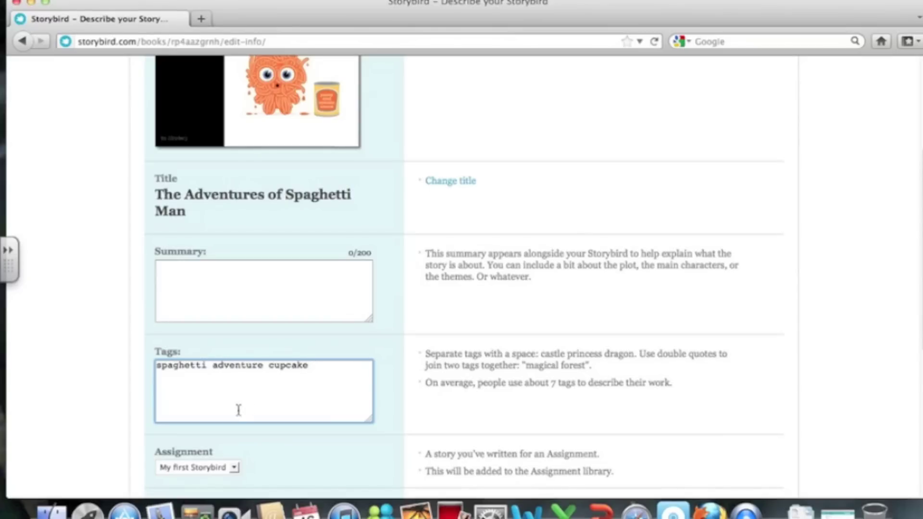
# - Select "My first Storybird" as the assignment, set the age range to 7-9 years and publish the Storybird
pyautogui.scroll(-4, 219, 406)
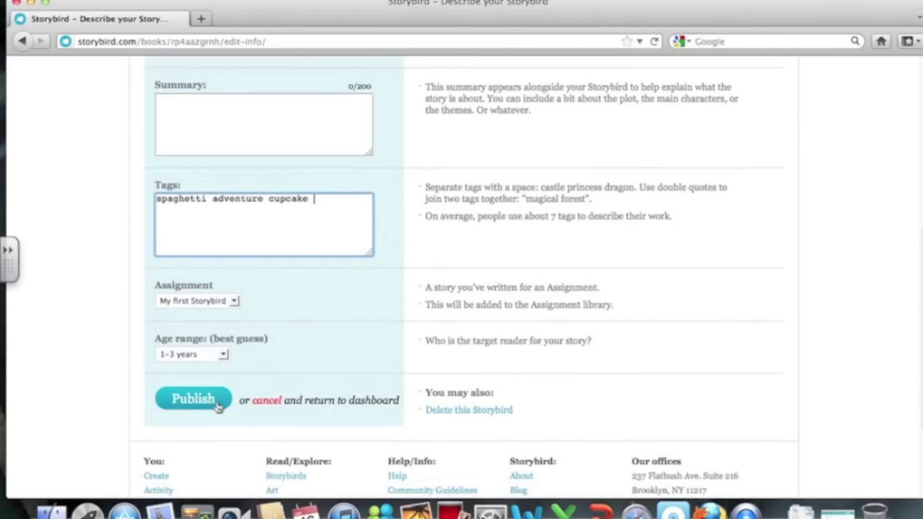
pyautogui.click(234, 301)
pyautogui.click(233, 324)
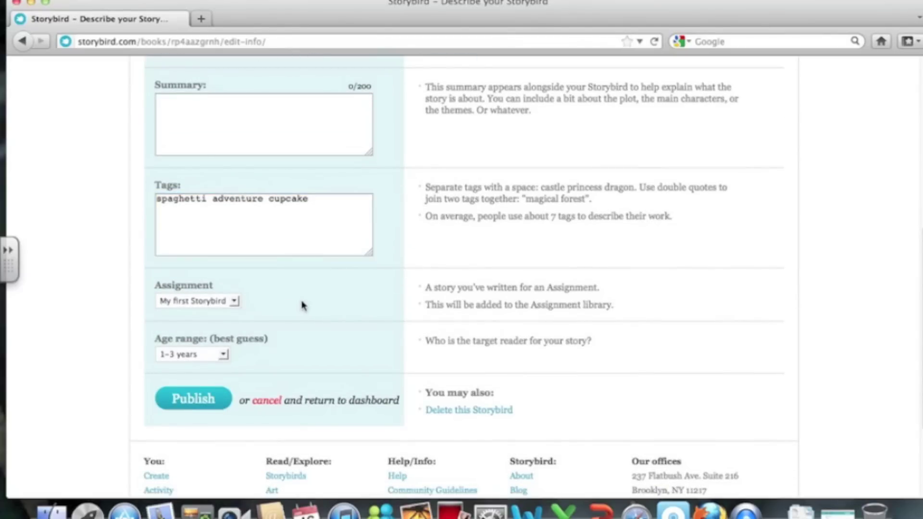
pyautogui.scroll(-2, 286, 324)
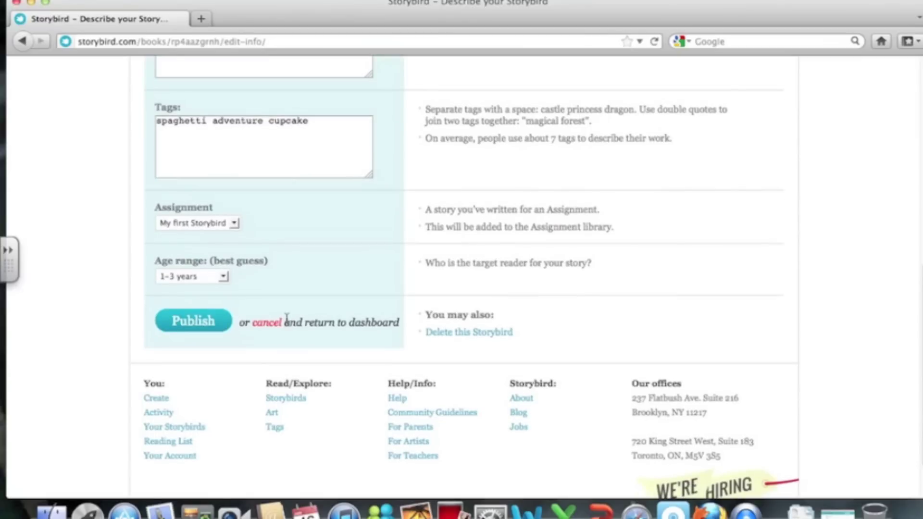
pyautogui.click(224, 276)
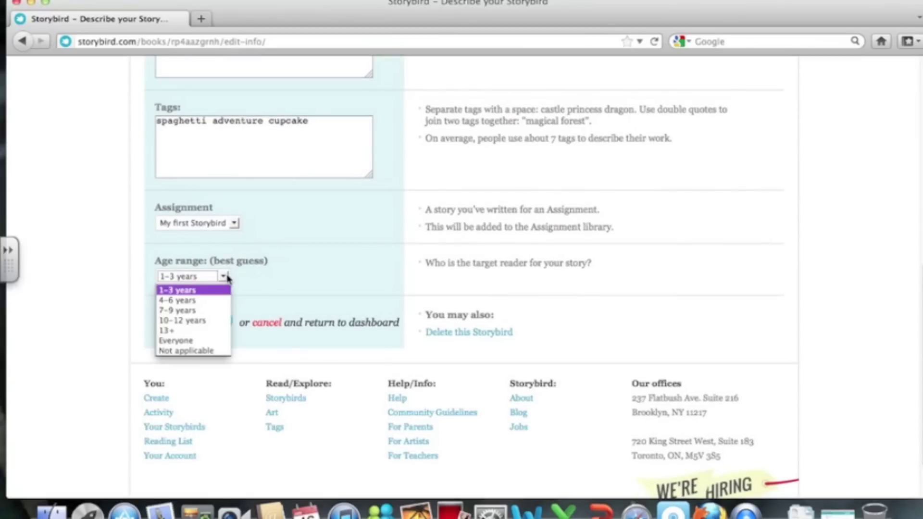
pyautogui.click(210, 311)
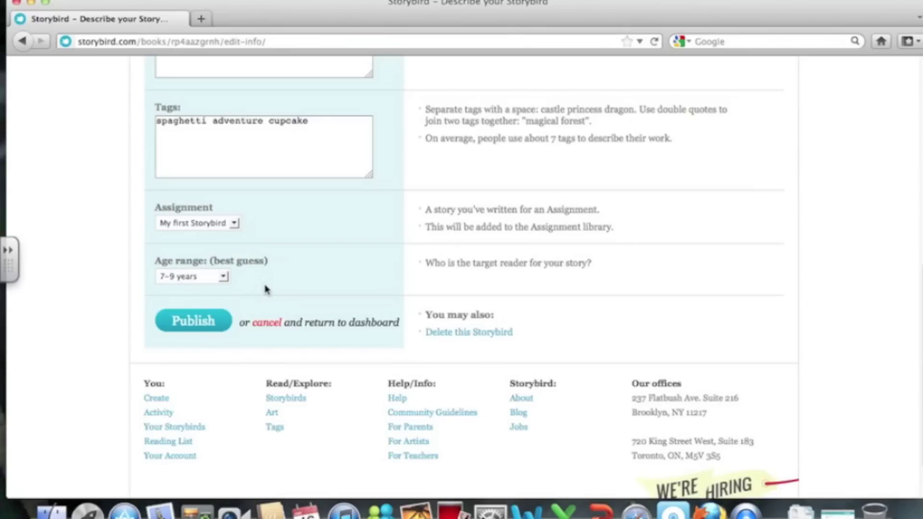
pyautogui.click(187, 325)
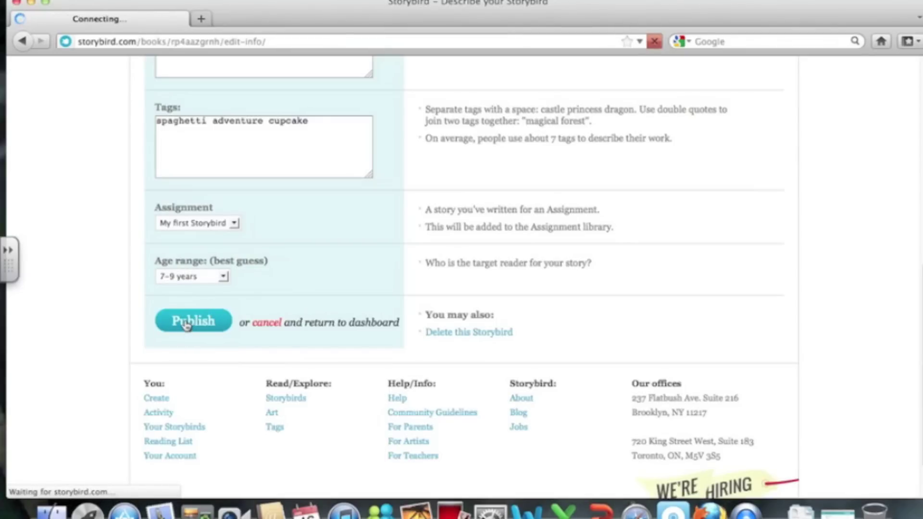
# - Look over the published Storybird's page, including its comment area, details, tags and the assignment it is included in
pyautogui.scroll(-2, 186, 325)
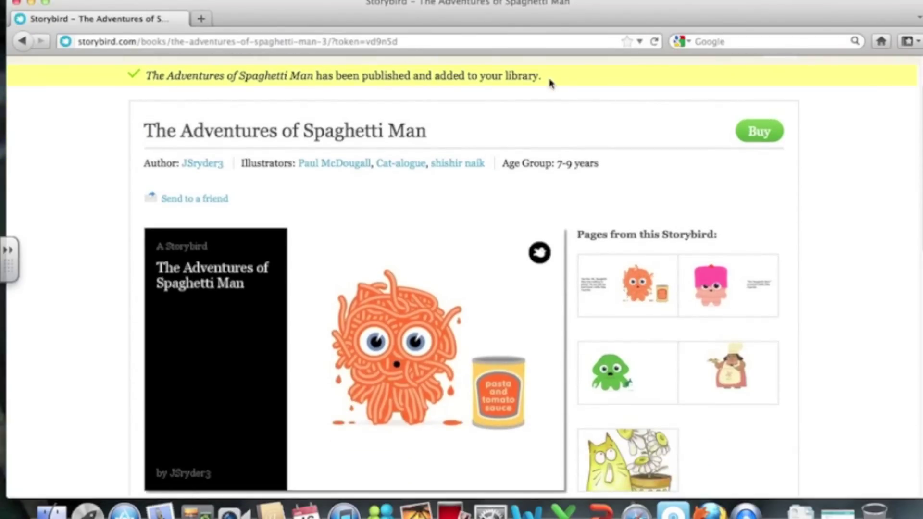
pyautogui.scroll(-5, 400, 258)
pyautogui.scroll(-3, 401, 258)
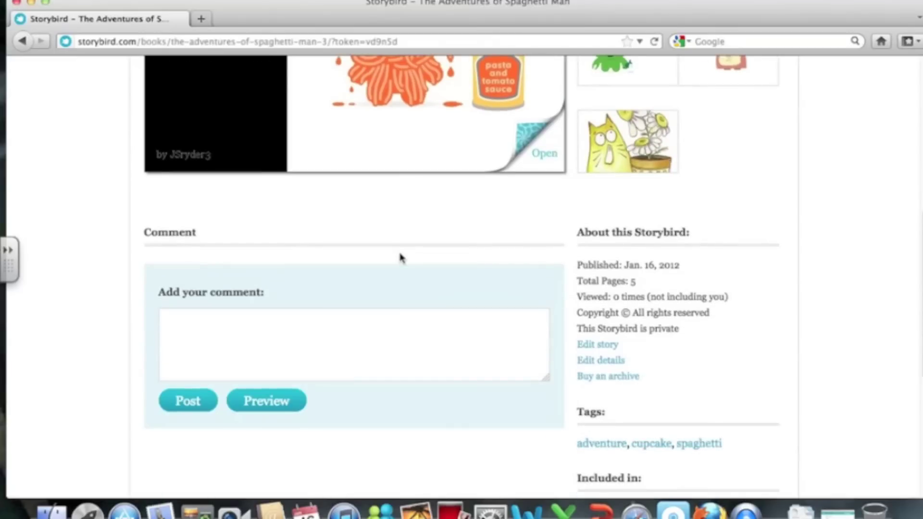
pyautogui.scroll(-2, 400, 259)
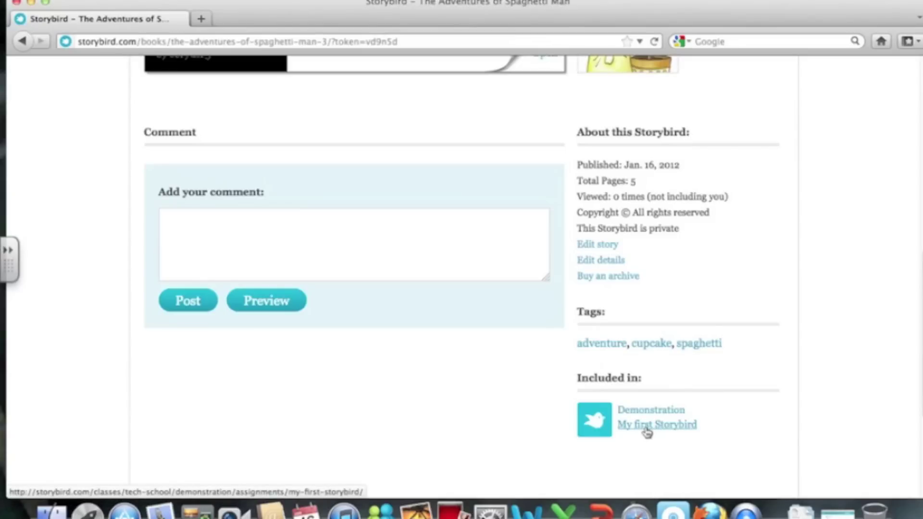
pyautogui.scroll(6, 350, 387)
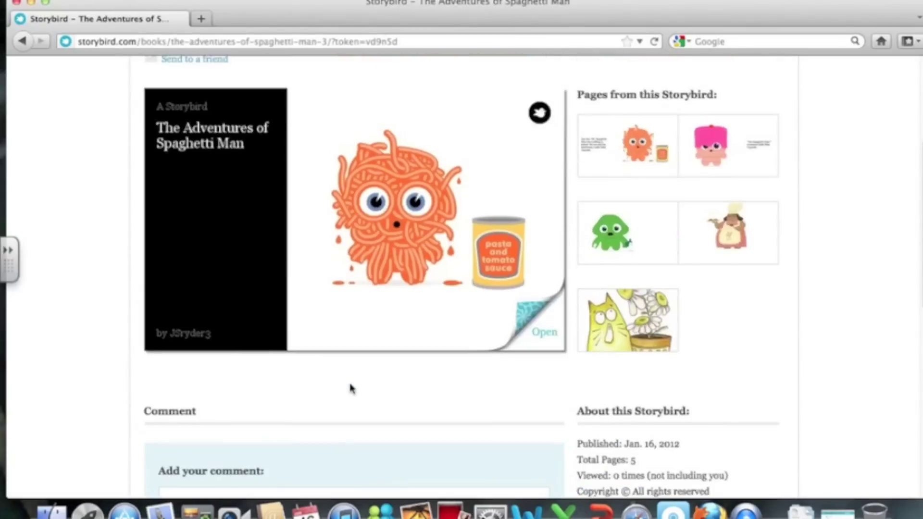
# - Open the published Storybird in the reader, page through it to the end and exit to its page
pyautogui.click(542, 354)
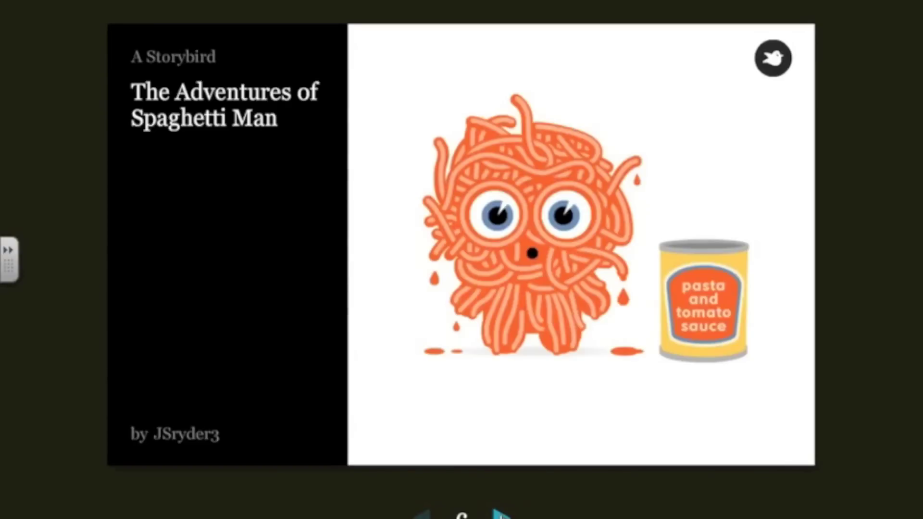
pyautogui.click(499, 515)
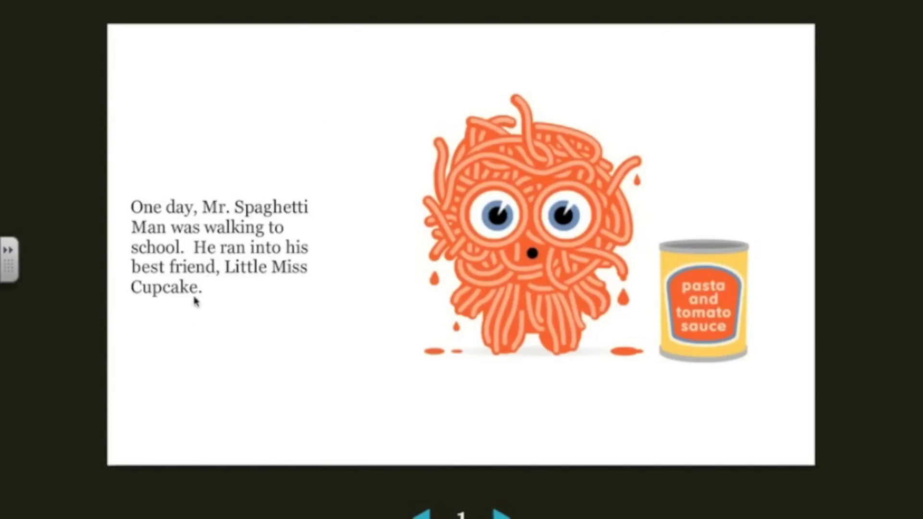
pyautogui.click(500, 516)
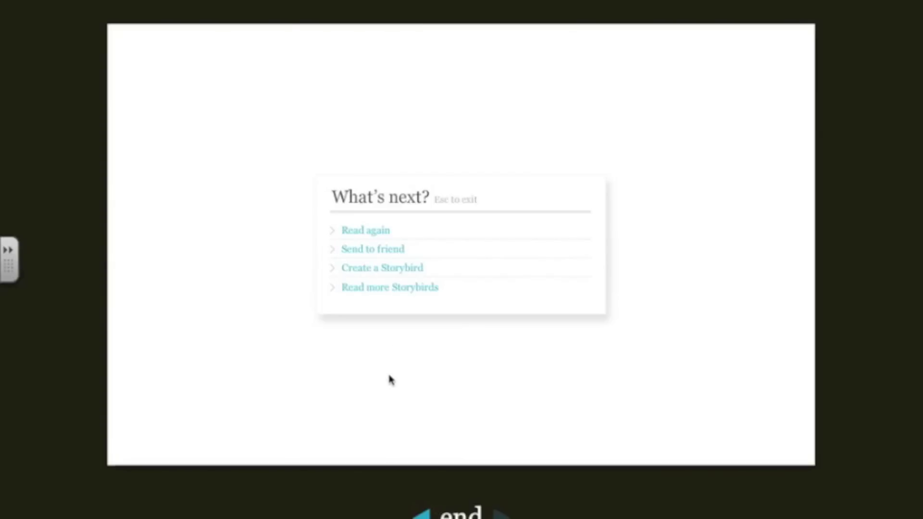
pyautogui.press('Escape')
pyautogui.scroll(5, 391, 380)
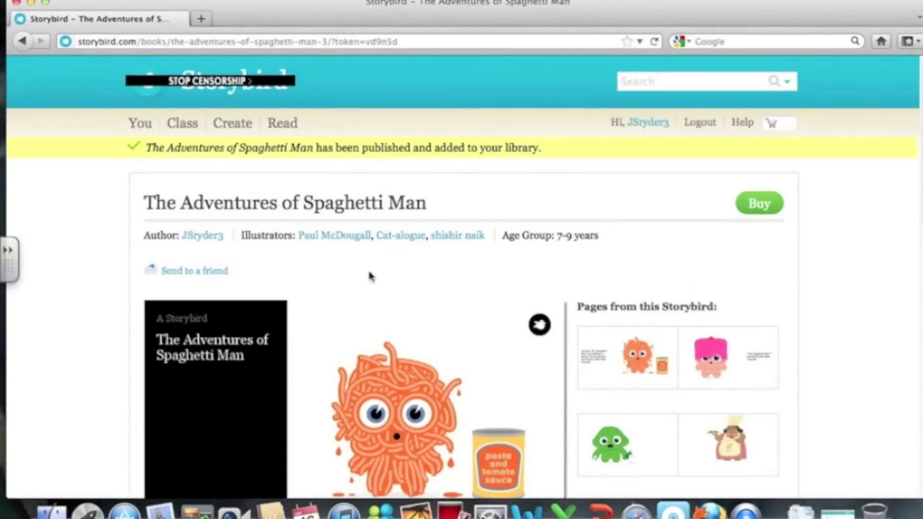
# - Open the student's class page to check the assignment status and class library, and log out of the student account
pyautogui.click(183, 125)
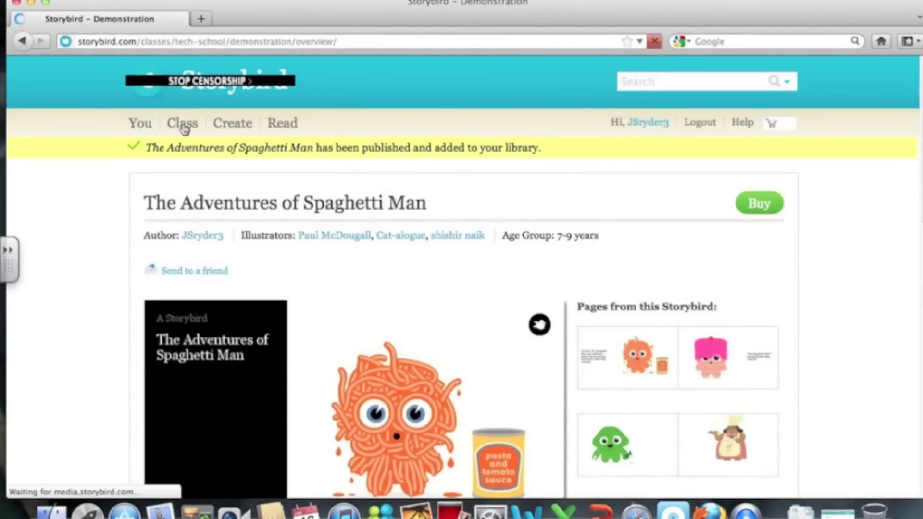
pyautogui.scroll(-2, 108, 275)
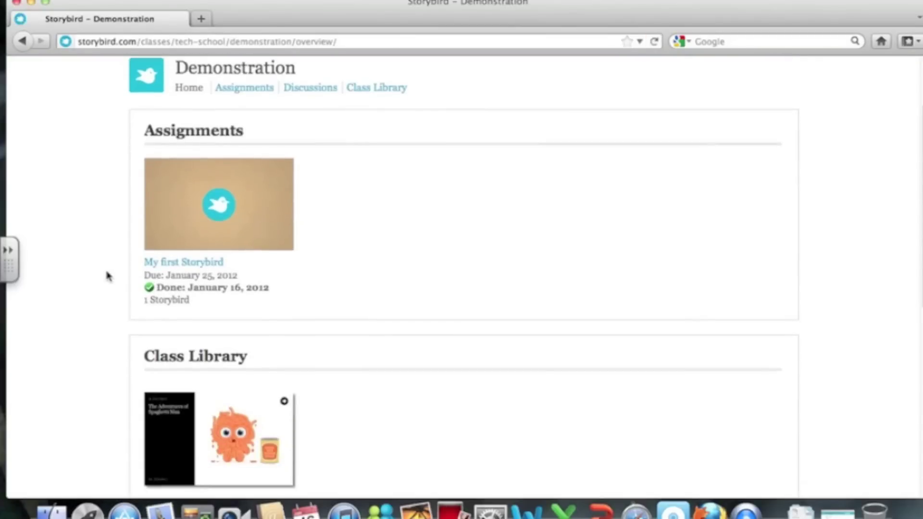
pyautogui.scroll(-2, 106, 275)
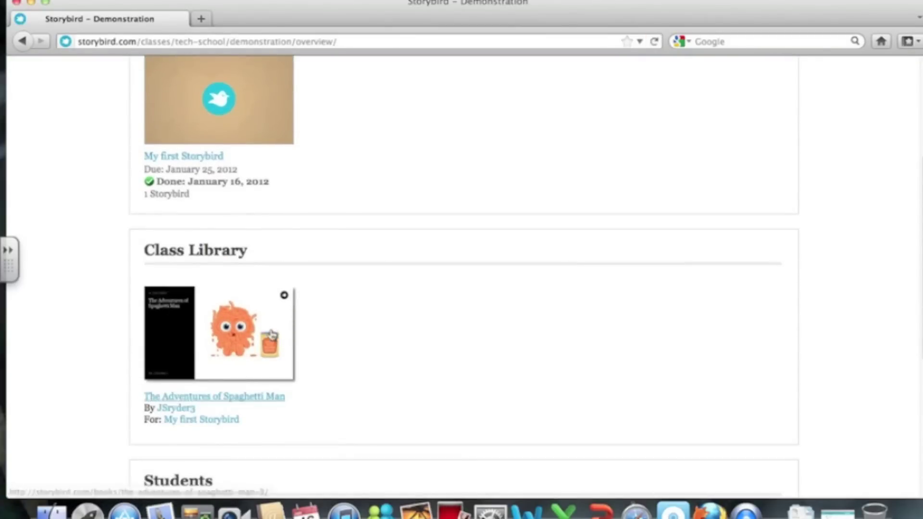
pyautogui.scroll(2, 270, 334)
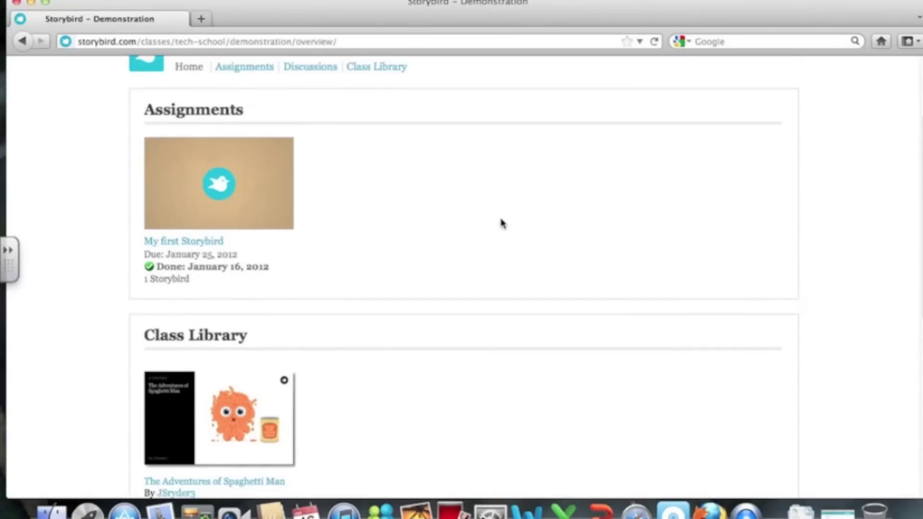
pyautogui.scroll(3, 501, 223)
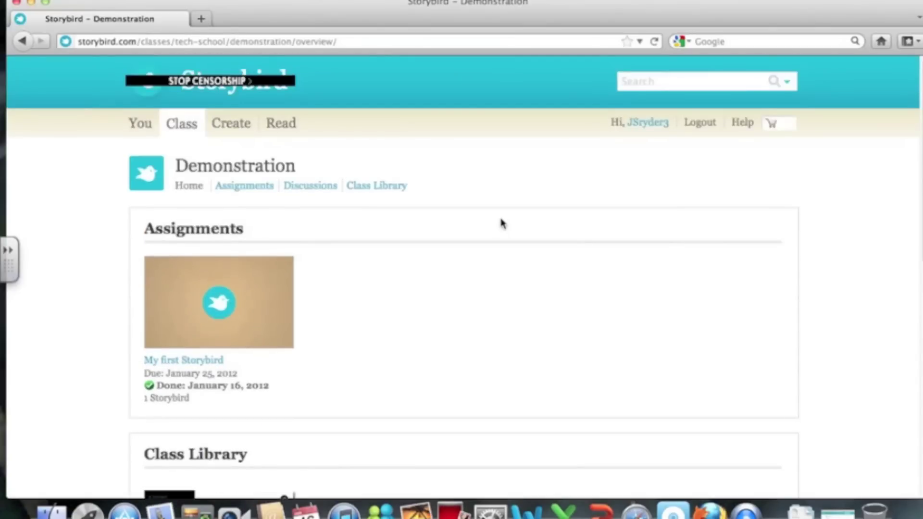
pyautogui.click(700, 123)
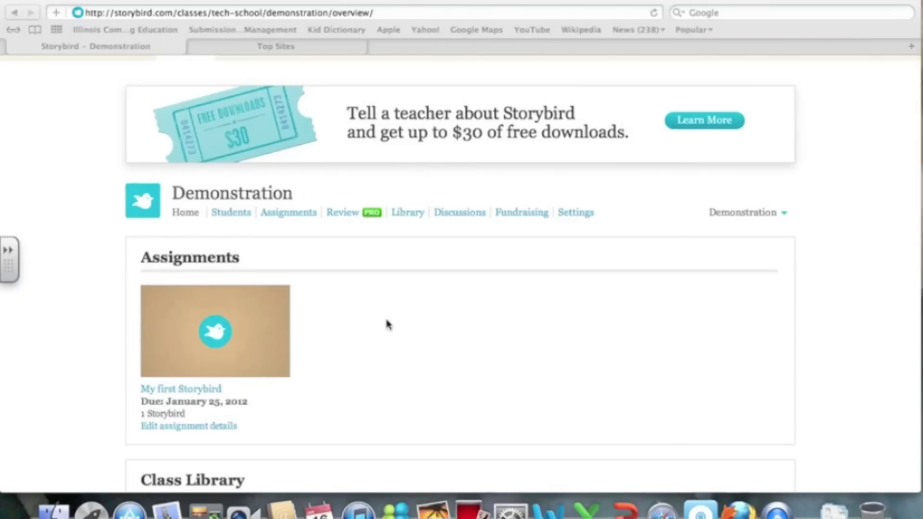
# - In the teacher account, reload the Demonstration class page and review its assignments, class library and student list
pyautogui.scroll(3, 386, 324)
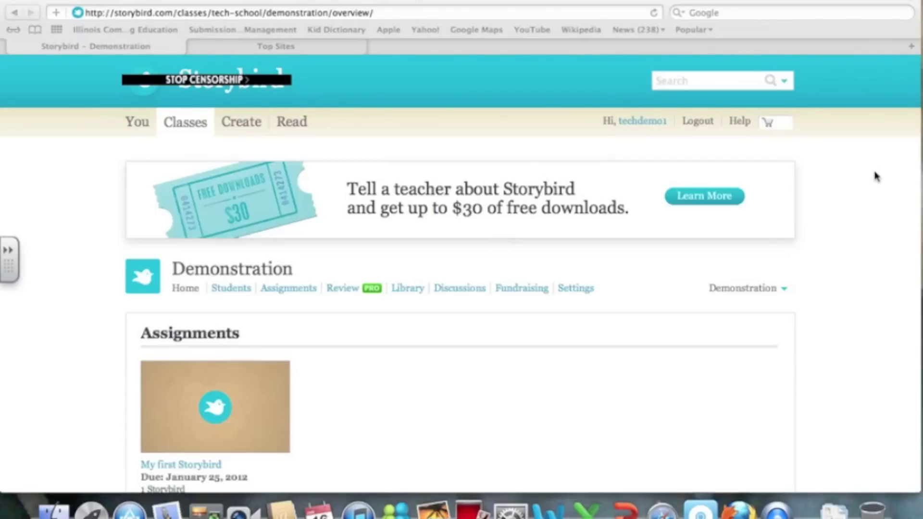
pyautogui.scroll(-4, 408, 409)
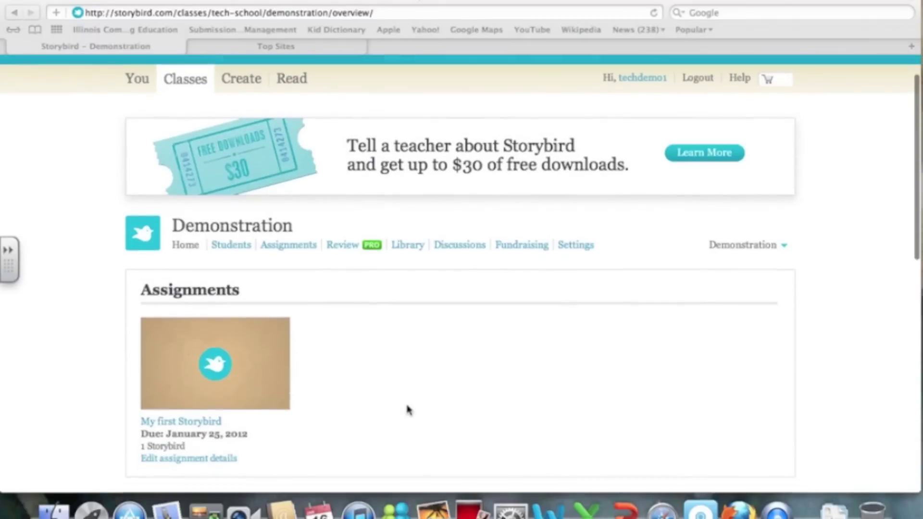
pyautogui.scroll(4, 408, 410)
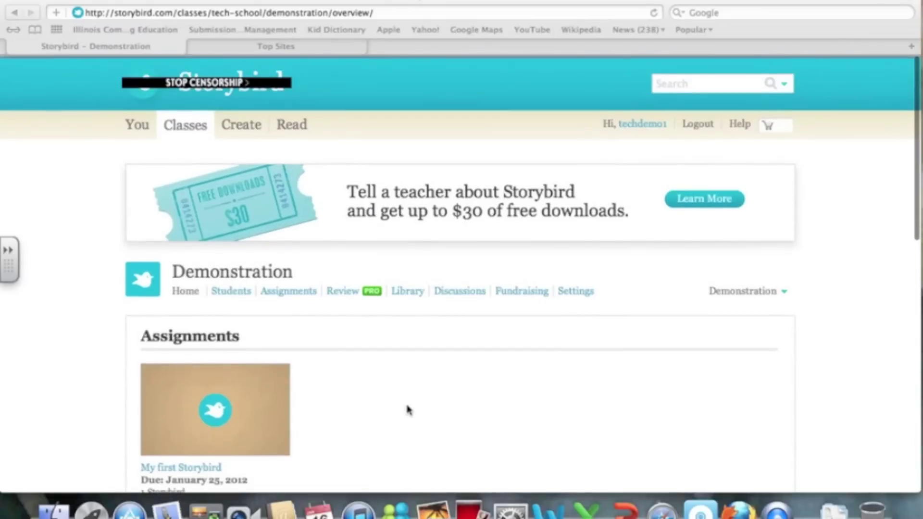
pyautogui.click(173, 127)
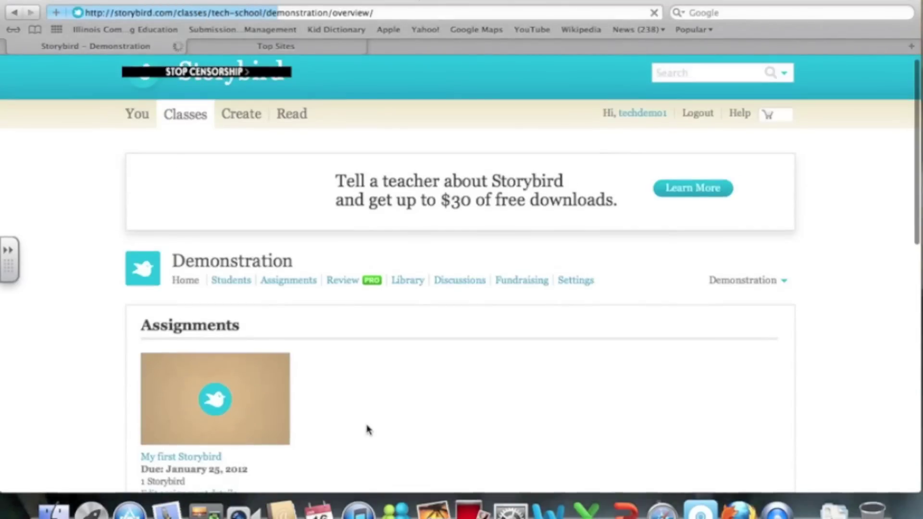
pyautogui.scroll(-5, 366, 429)
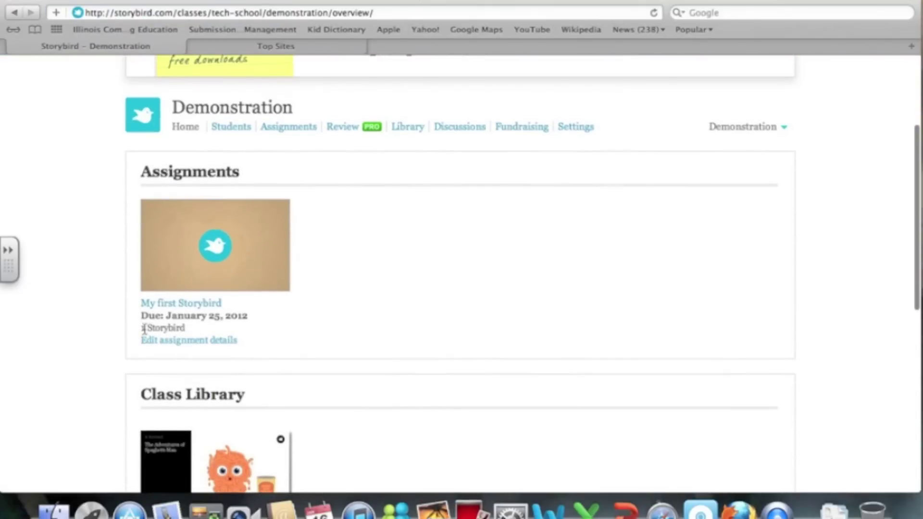
pyautogui.scroll(-5, 344, 304)
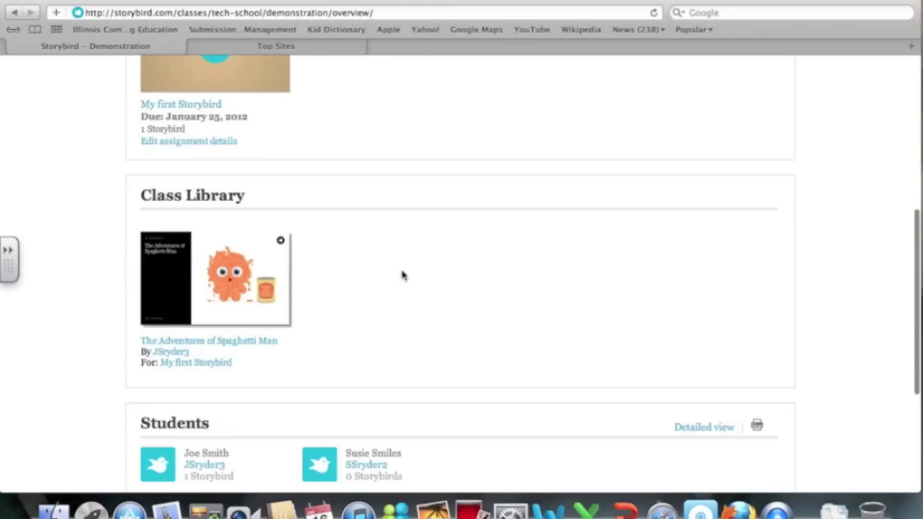
pyautogui.scroll(-5, 402, 274)
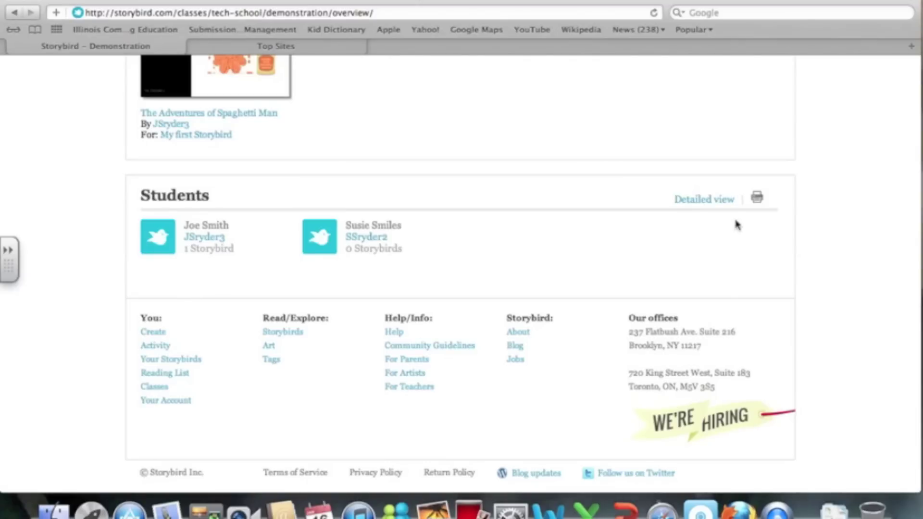
# - Open the detailed view of the class's students and check their activation status, last login and visits
pyautogui.click(720, 200)
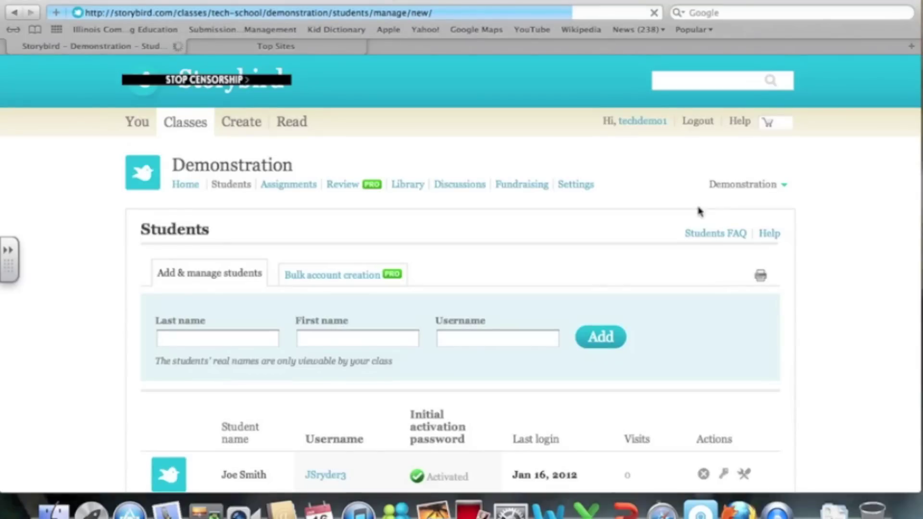
pyautogui.scroll(-5, 586, 280)
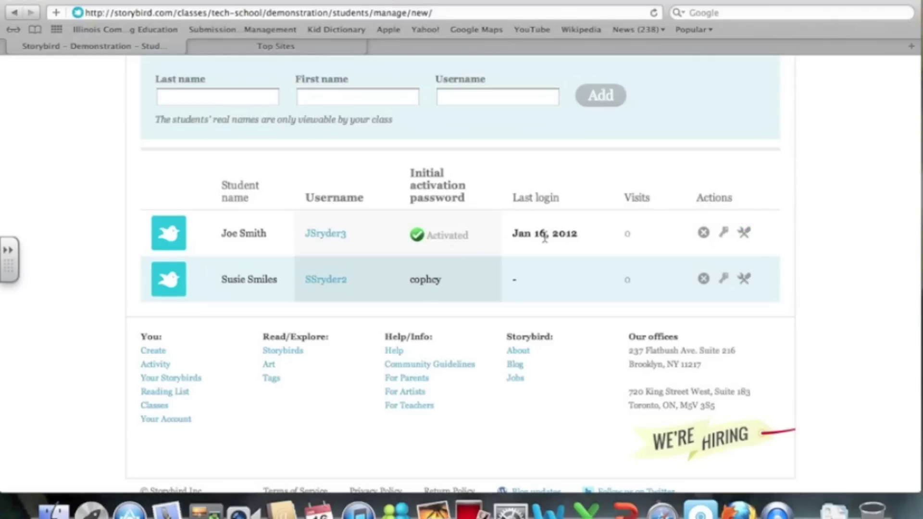
pyautogui.scroll(5, 543, 238)
pyautogui.scroll(3, 545, 236)
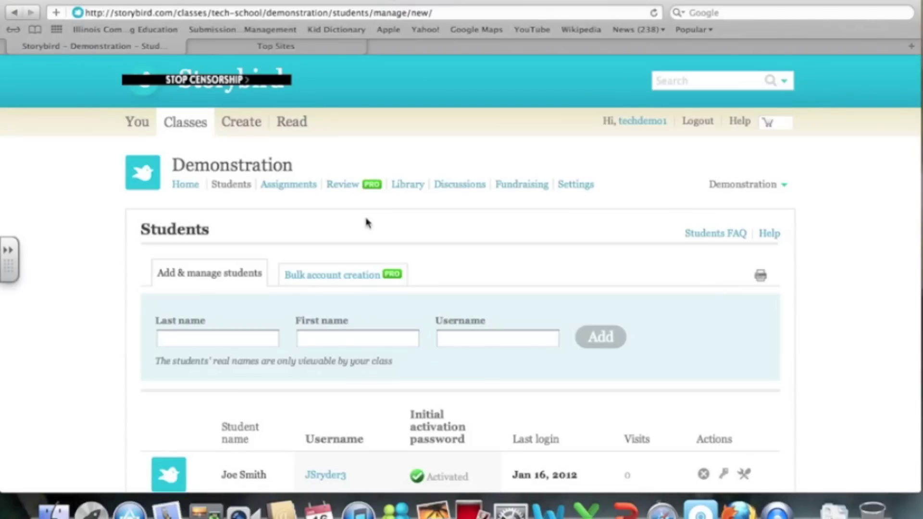
# - Open the class's Pro Review feature page and read what the review tool offers for finding, commenting on and grading stories
pyautogui.click(342, 184)
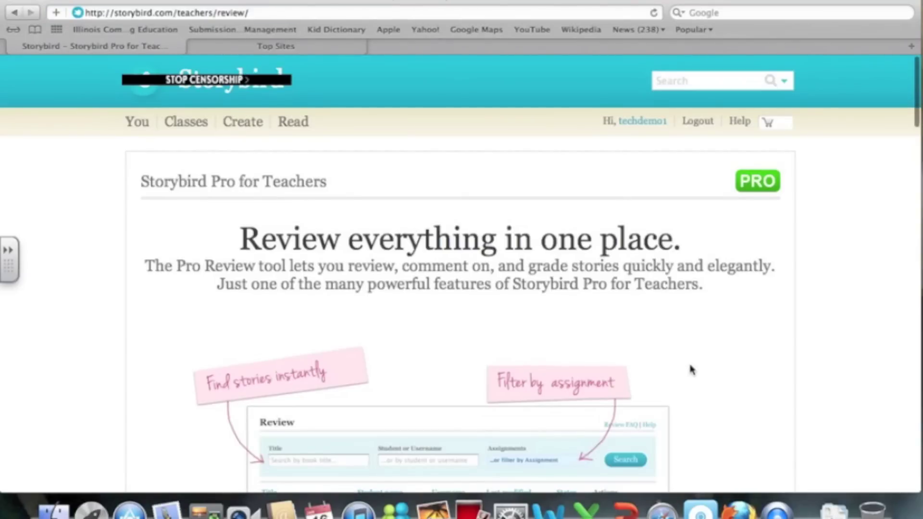
pyautogui.scroll(-2, 690, 369)
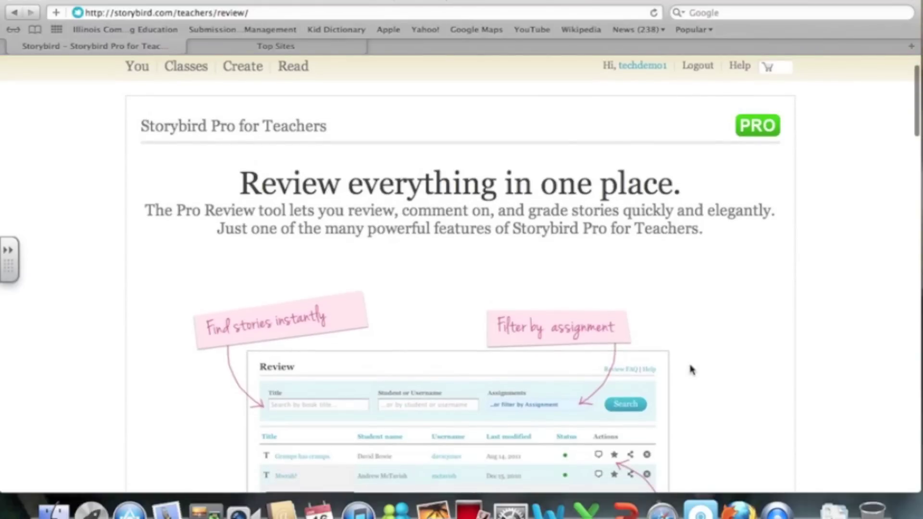
pyautogui.scroll(-2, 690, 369)
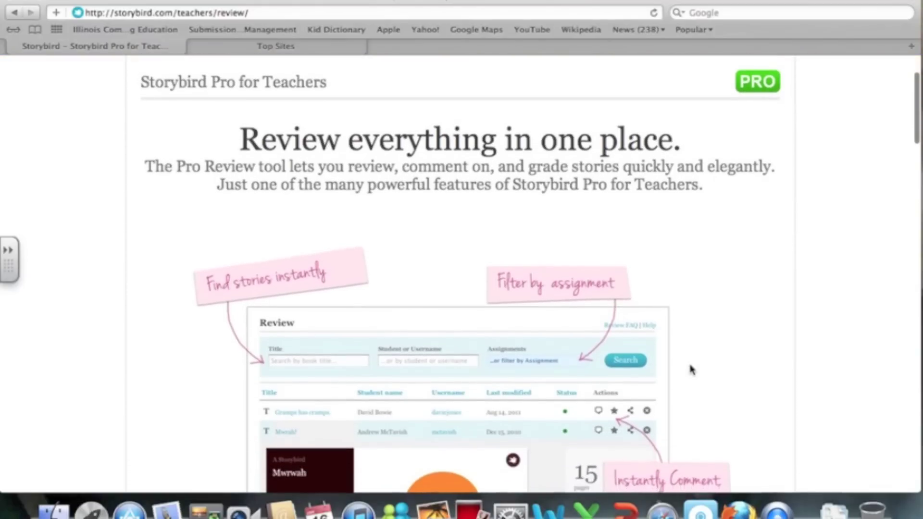
pyautogui.scroll(-3, 690, 369)
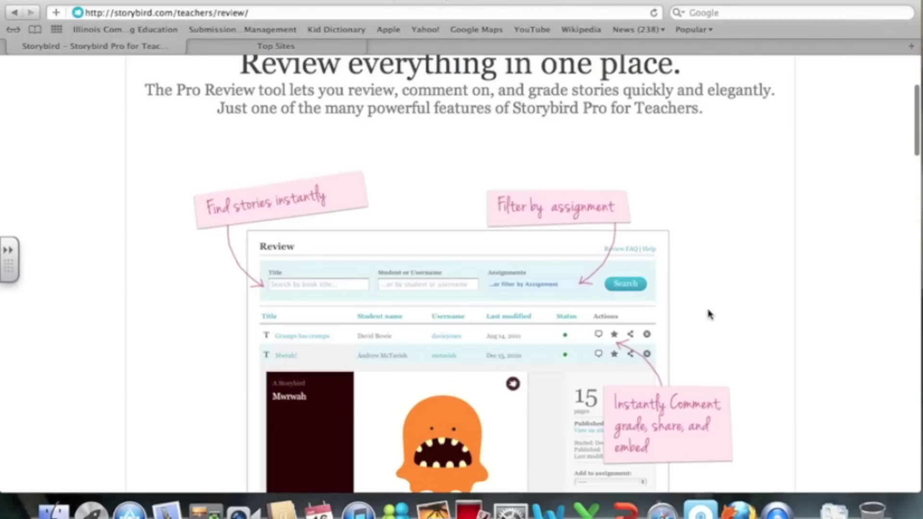
pyautogui.scroll(-5, 708, 313)
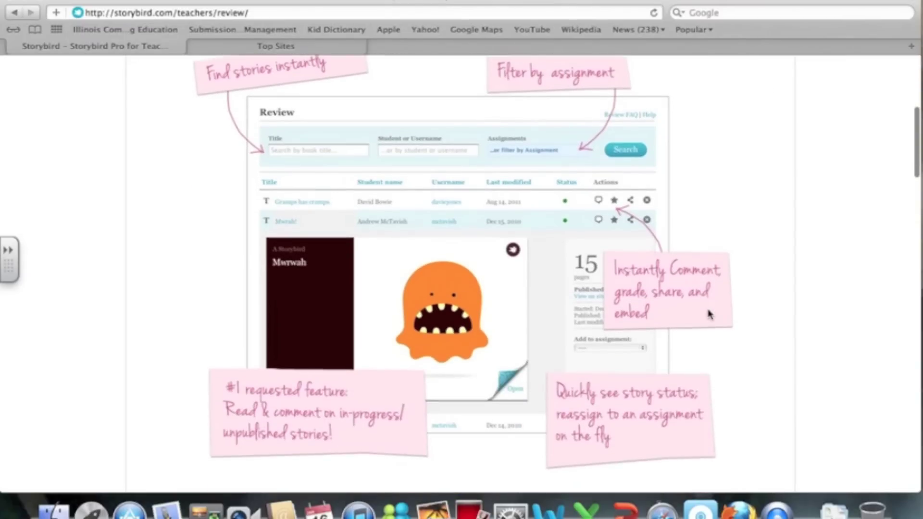
# - Compare the features and yearly costs of the Forever Free, Pro and Pro+ plans, and return to the class's Students page
pyautogui.scroll(-15, 709, 314)
pyautogui.scroll(-5, 709, 313)
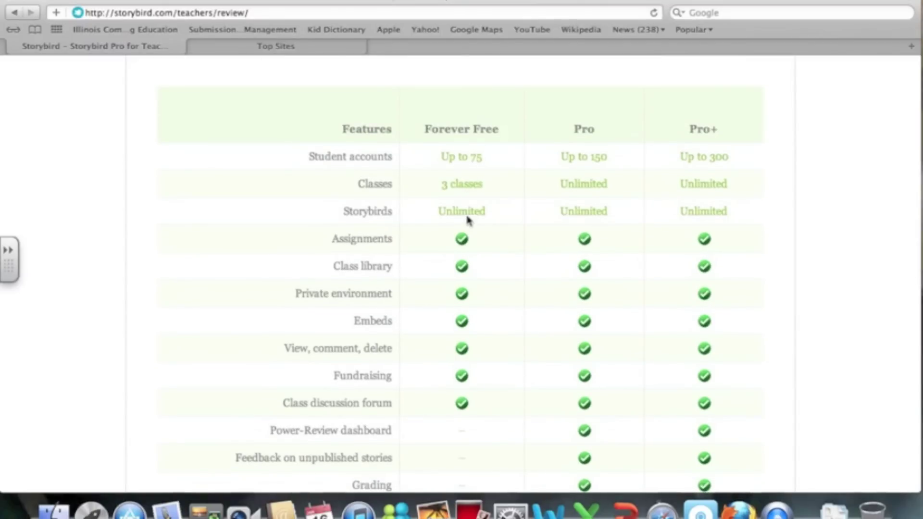
pyautogui.scroll(-5, 480, 354)
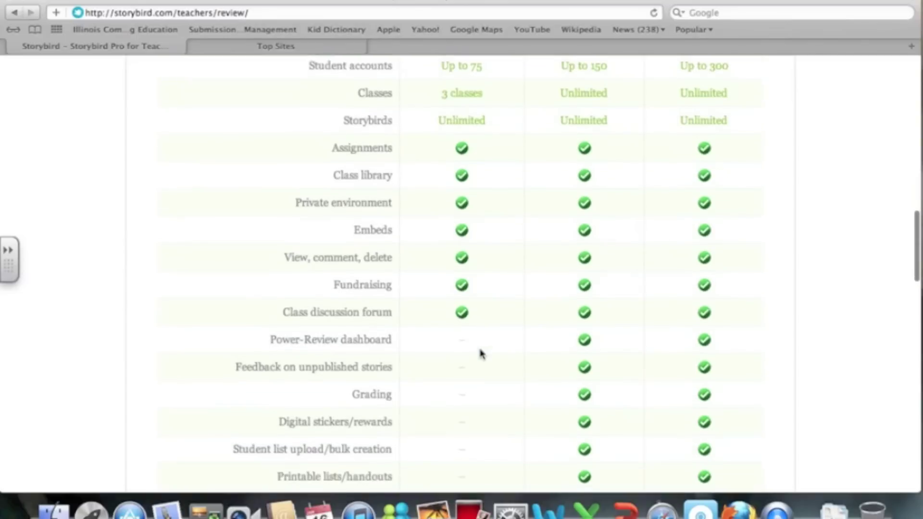
pyautogui.scroll(4, 531, 242)
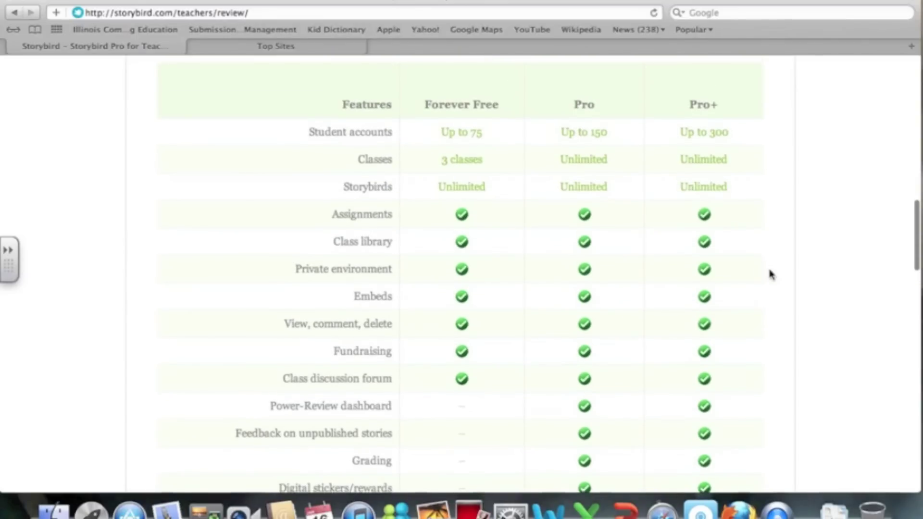
pyautogui.scroll(-7, 770, 272)
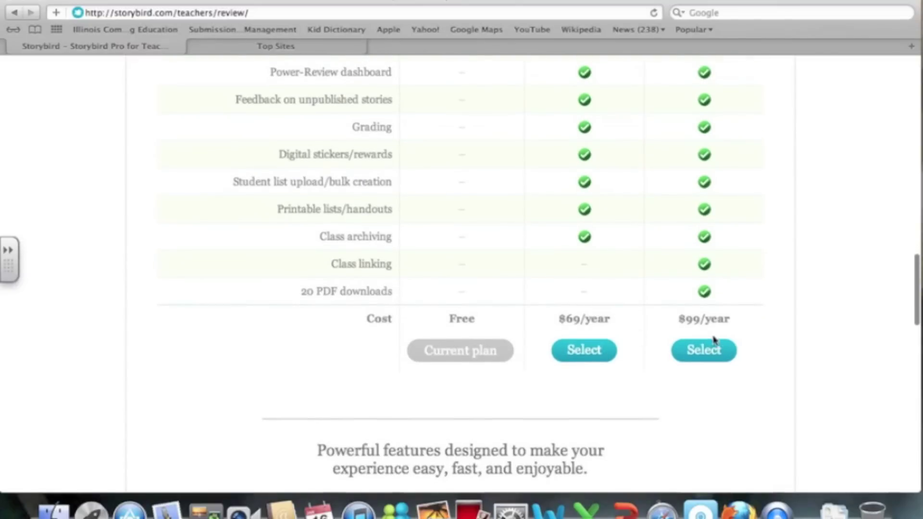
pyautogui.scroll(-5, 799, 387)
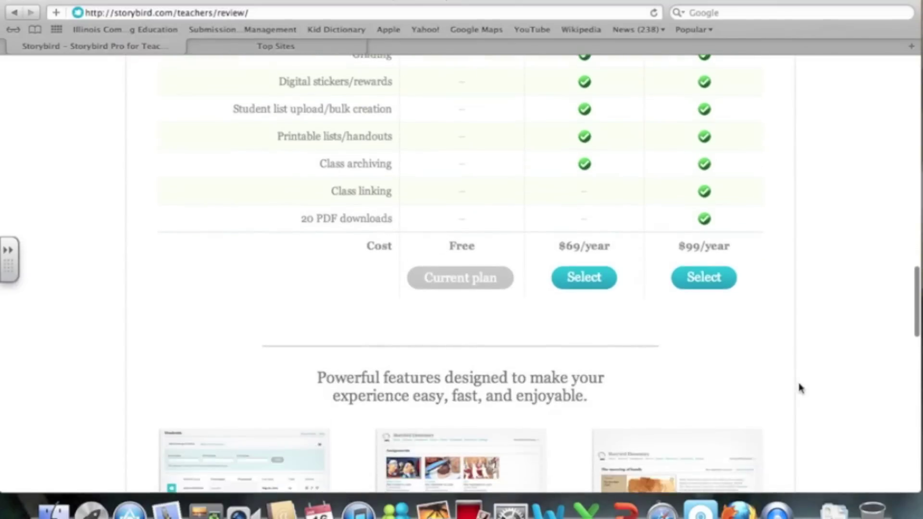
pyautogui.scroll(-3, 799, 387)
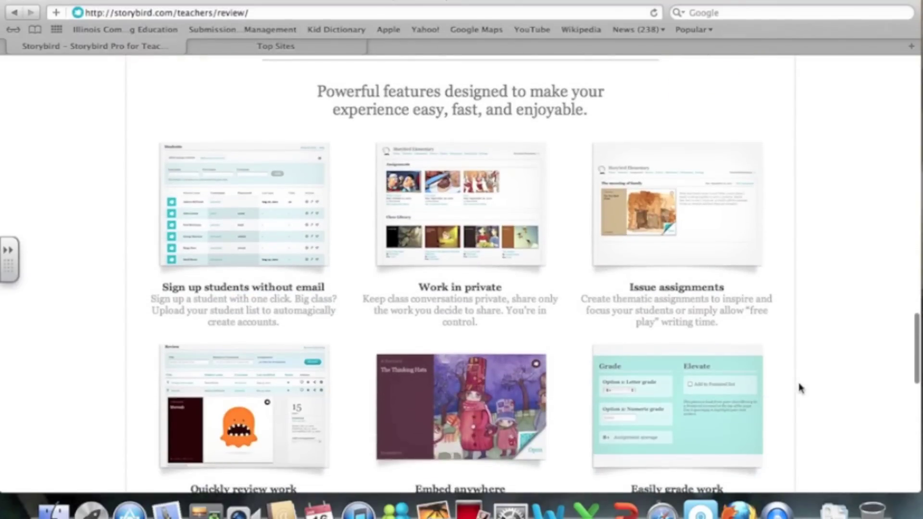
pyautogui.scroll(15, 798, 387)
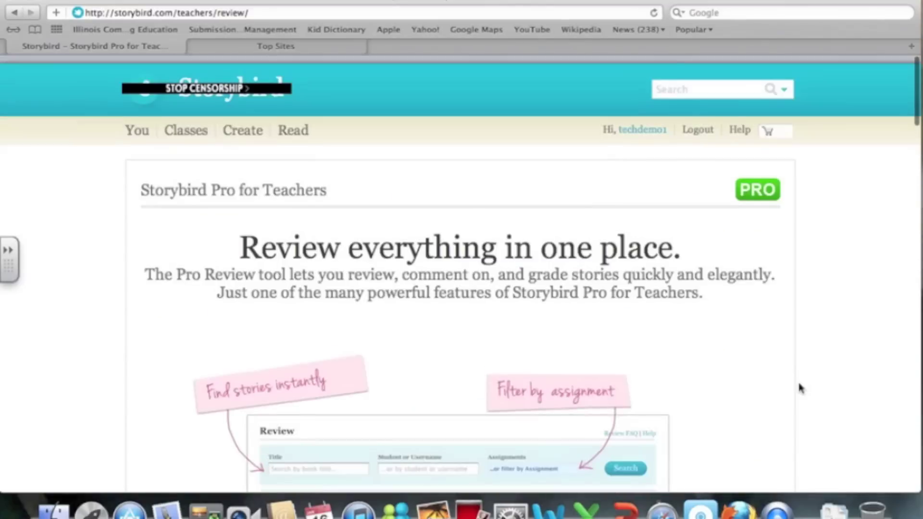
pyautogui.click(14, 13)
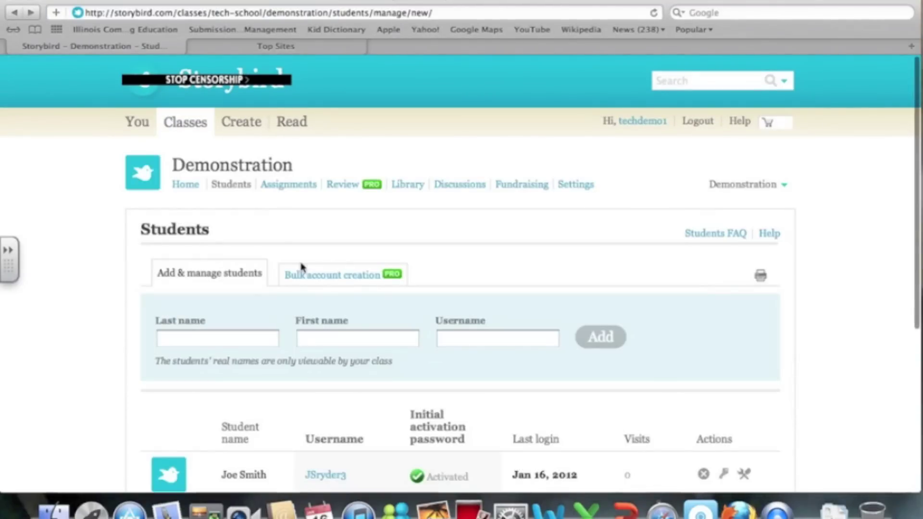
# - Reopen the class's Pro Review page and examine the Pro-only features, plan costs and overview of teacher tools such as grading, stickers and fundraising
pyautogui.click(354, 189)
pyautogui.scroll(-1, 640, 265)
pyautogui.scroll(-15, 640, 265)
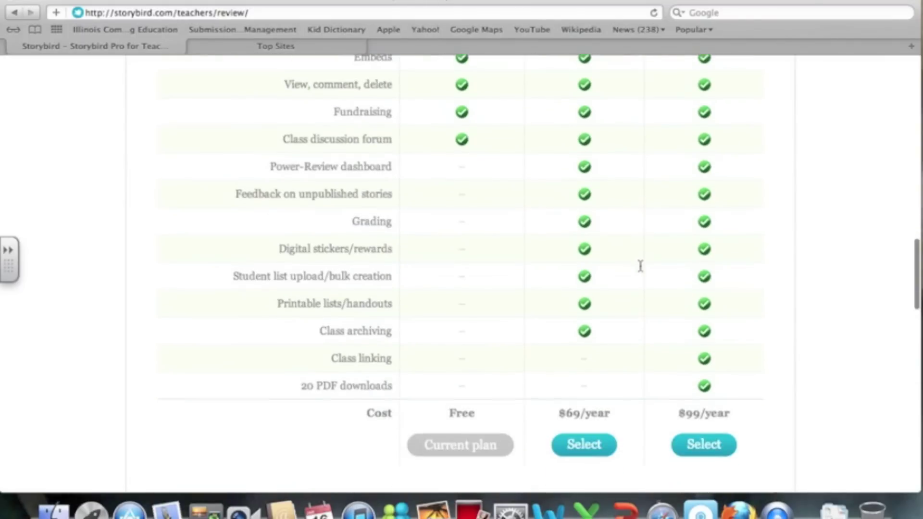
pyautogui.scroll(-10, 640, 266)
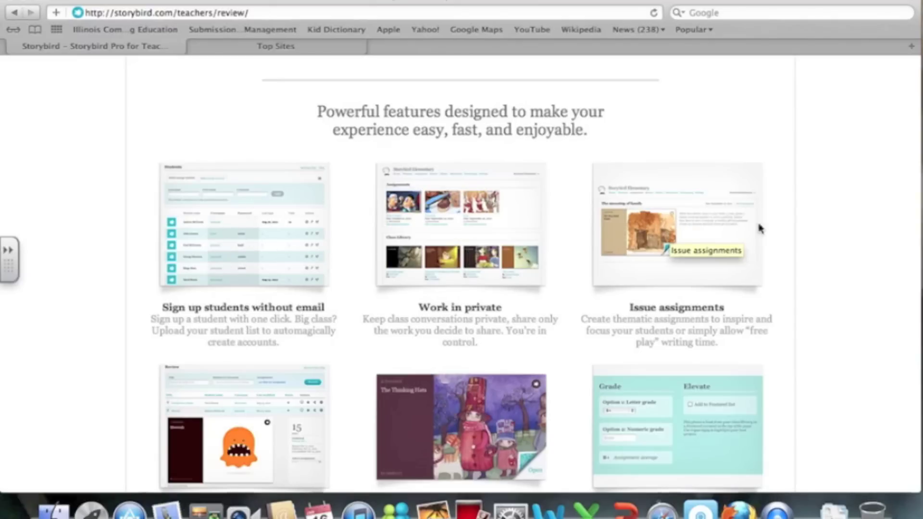
pyautogui.scroll(-6, 836, 237)
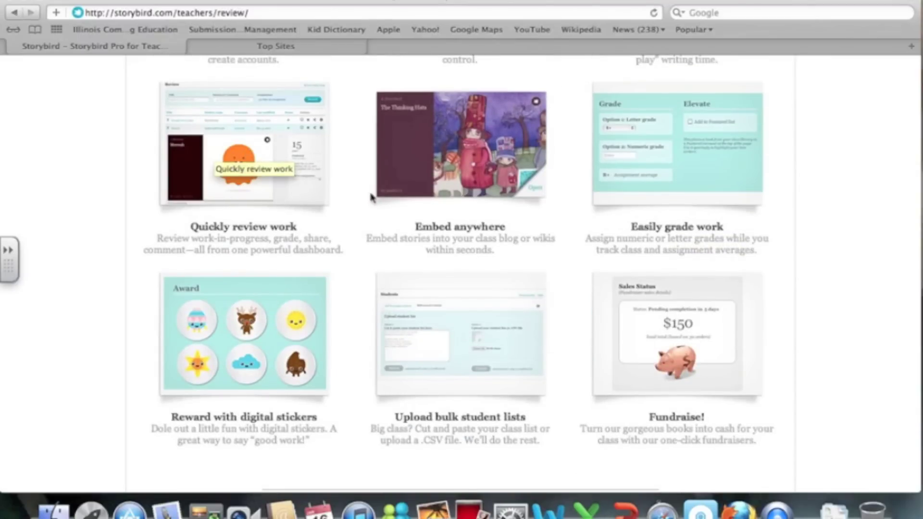
pyautogui.scroll(-1, 358, 233)
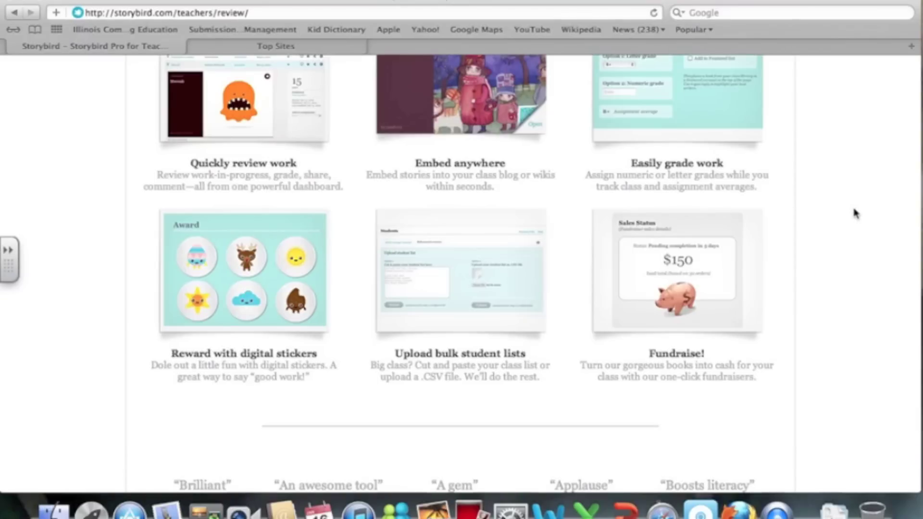
pyautogui.scroll(10, 860, 254)
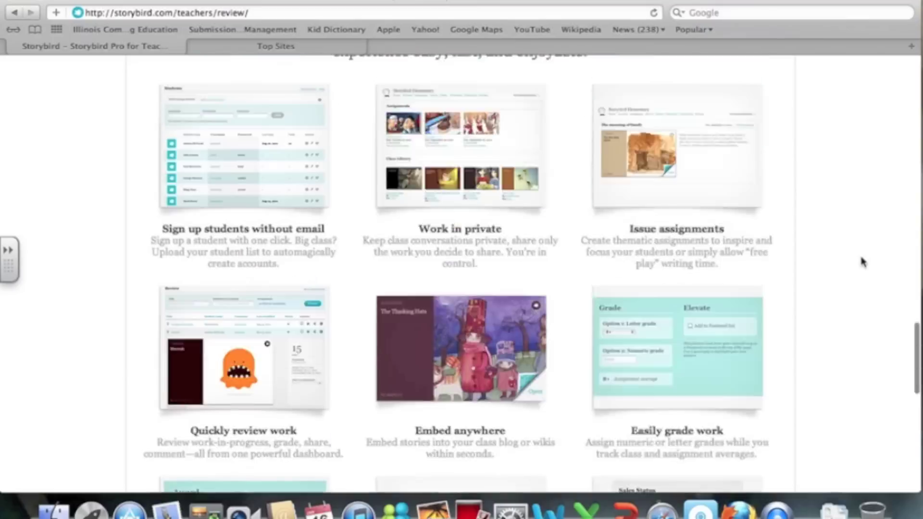
pyautogui.scroll(15, 860, 260)
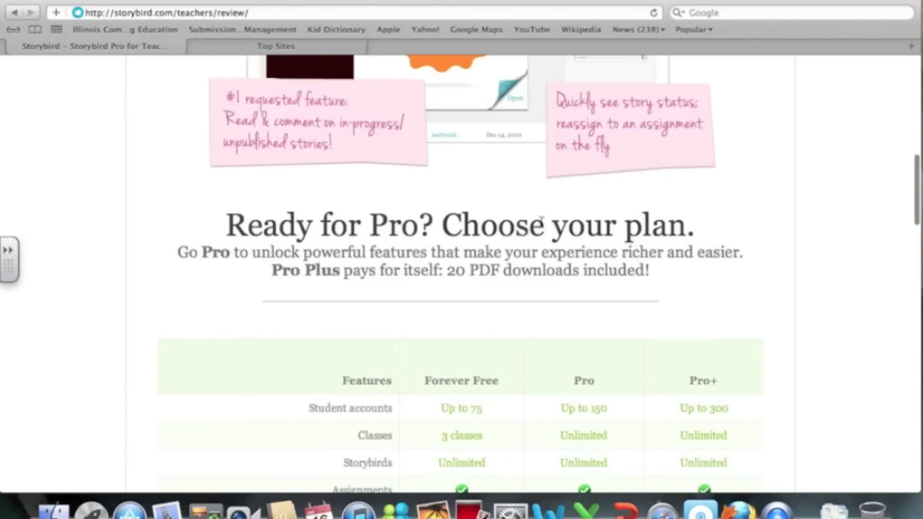
pyautogui.scroll(1, 751, 260)
pyautogui.scroll(10, 750, 259)
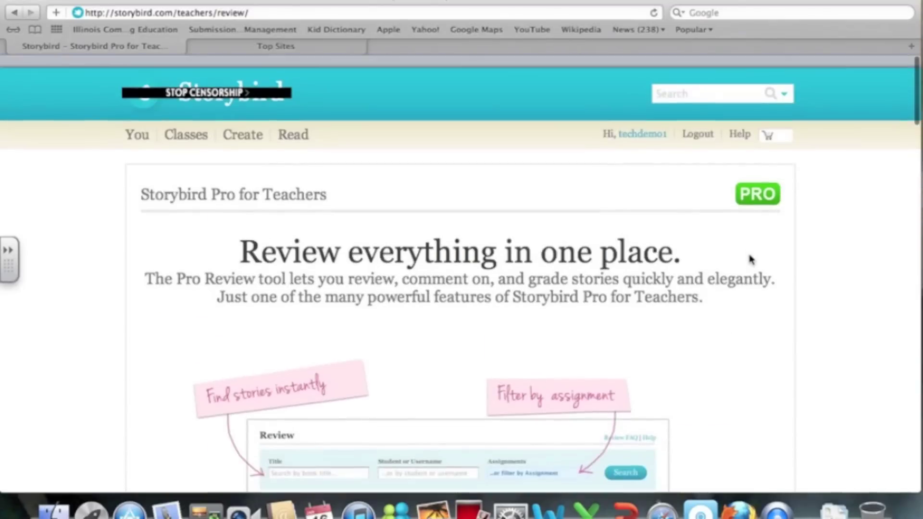